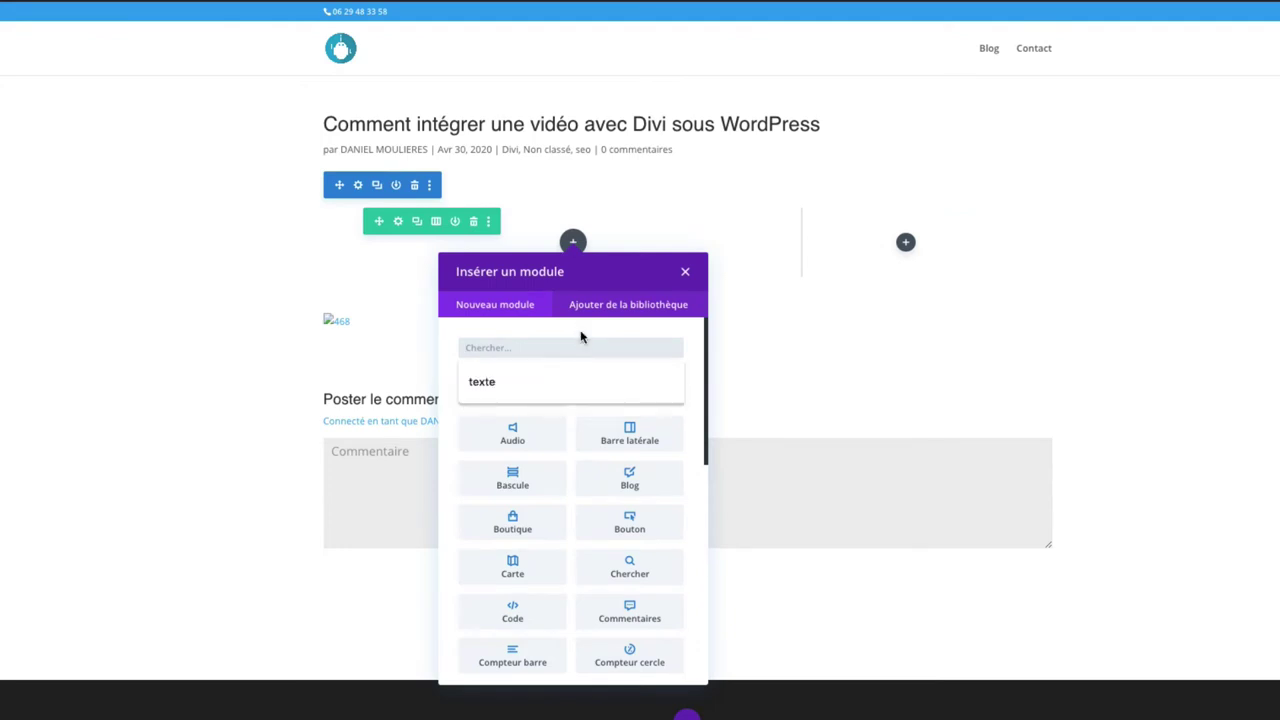
# Insert a Vidéo module in the first column, then enlarge its settings window and move it clear of the video preview.
pyautogui.write('v')
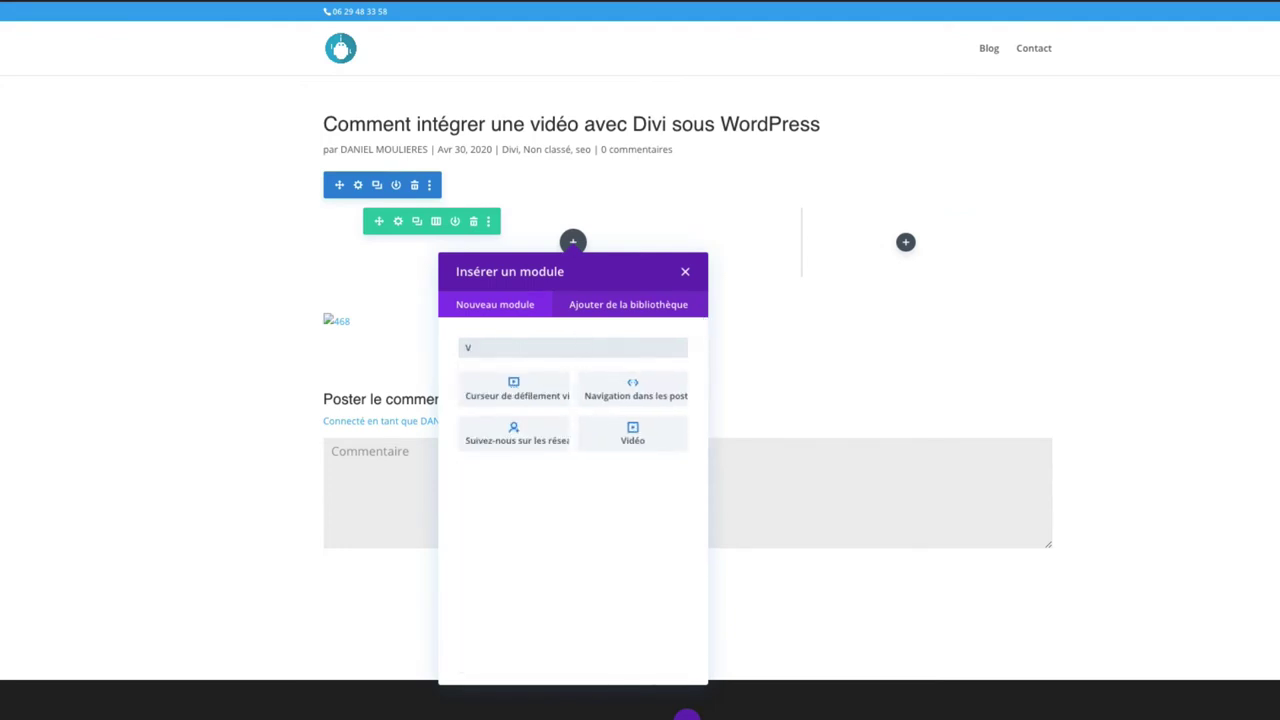
pyautogui.write('id')
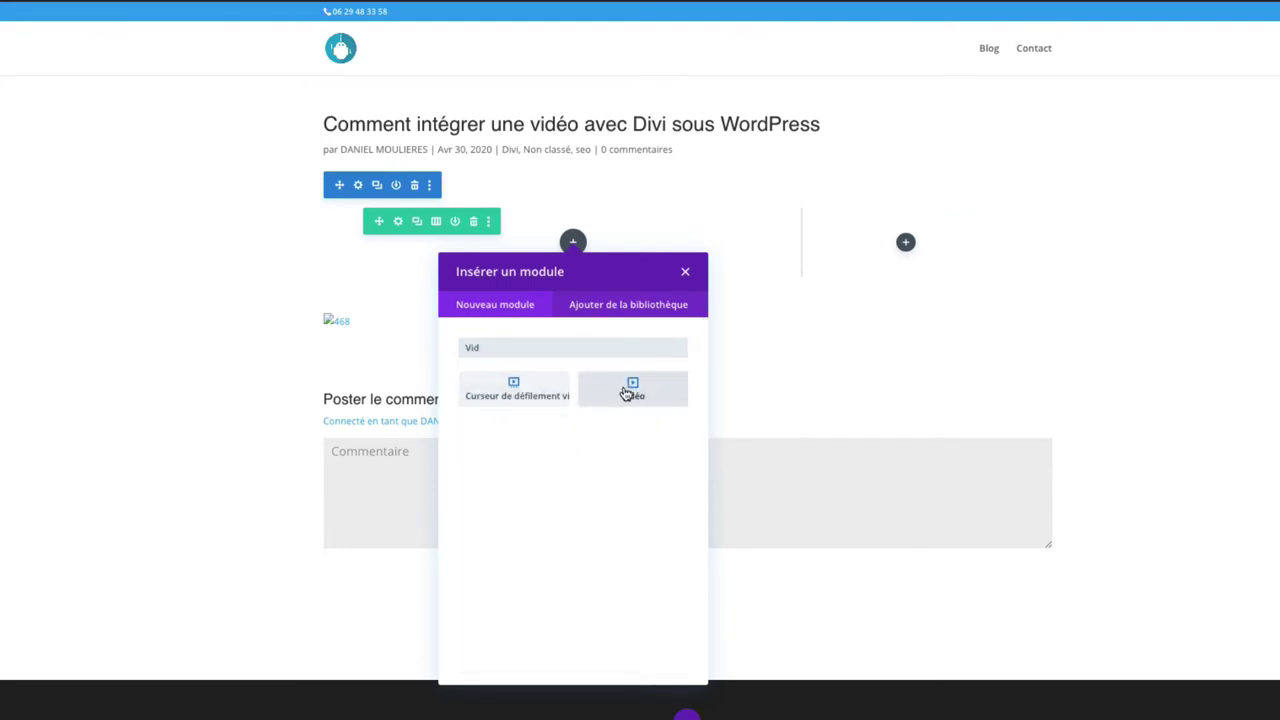
pyautogui.click(634, 390)
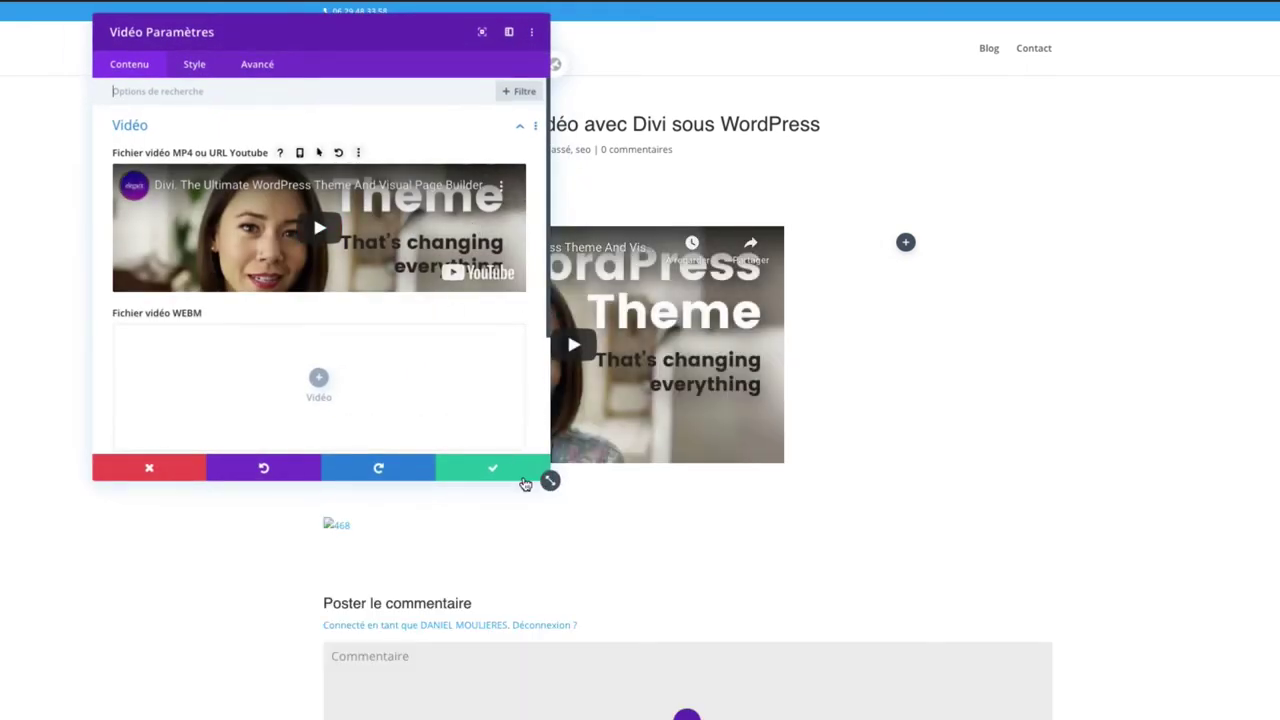
pyautogui.moveTo(540, 480); pyautogui.dragTo(535, 702)
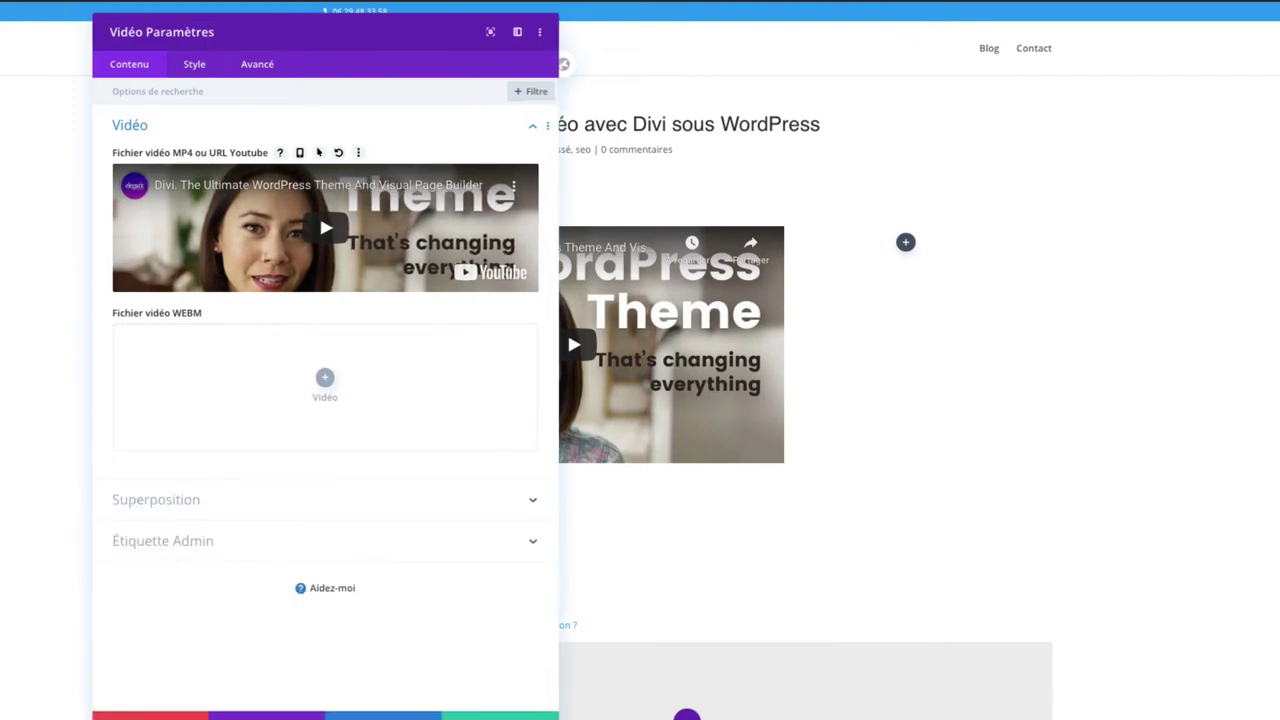
pyautogui.moveTo(400, 30); pyautogui.dragTo(1090, 46)
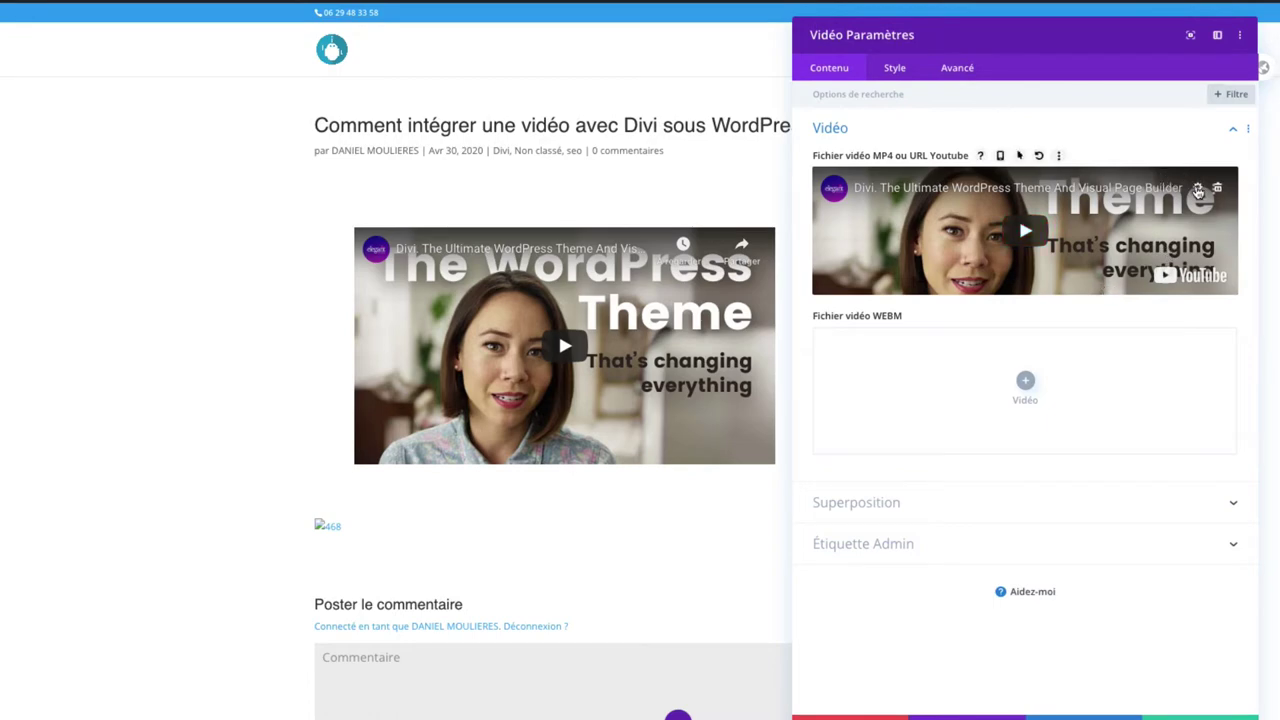
pyautogui.click(1198, 191)
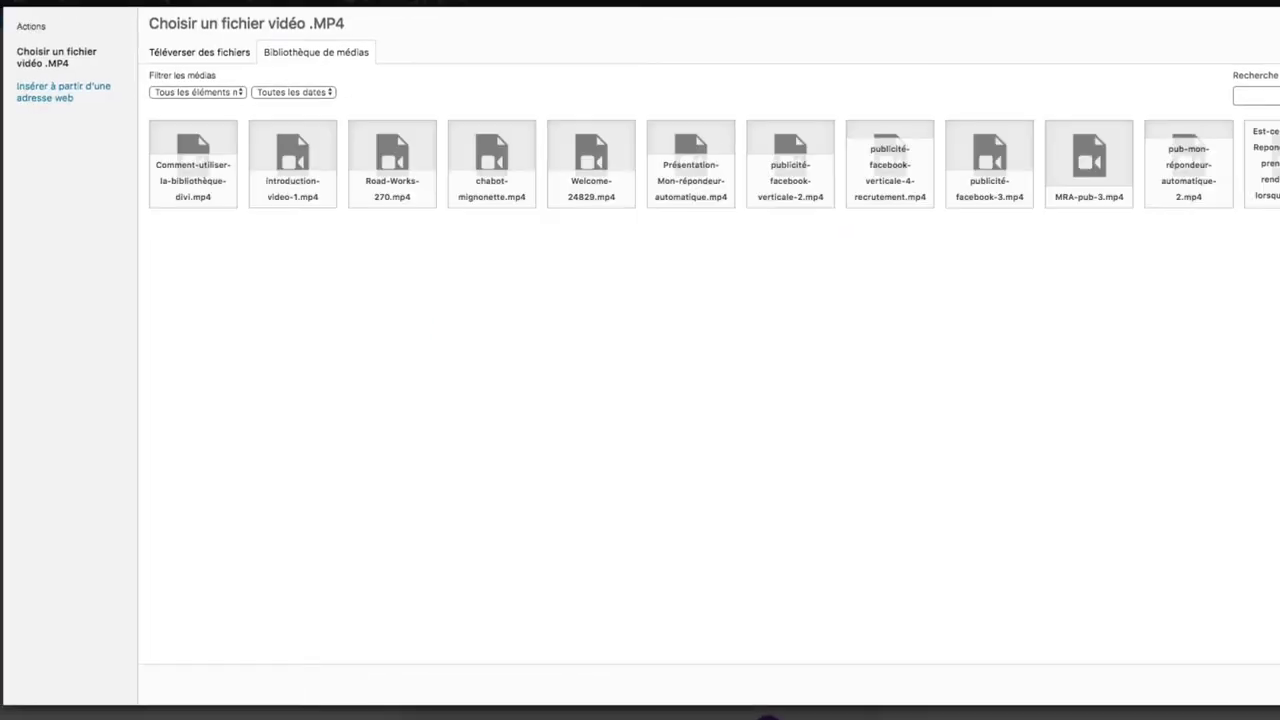
pyautogui.click(180, 54)
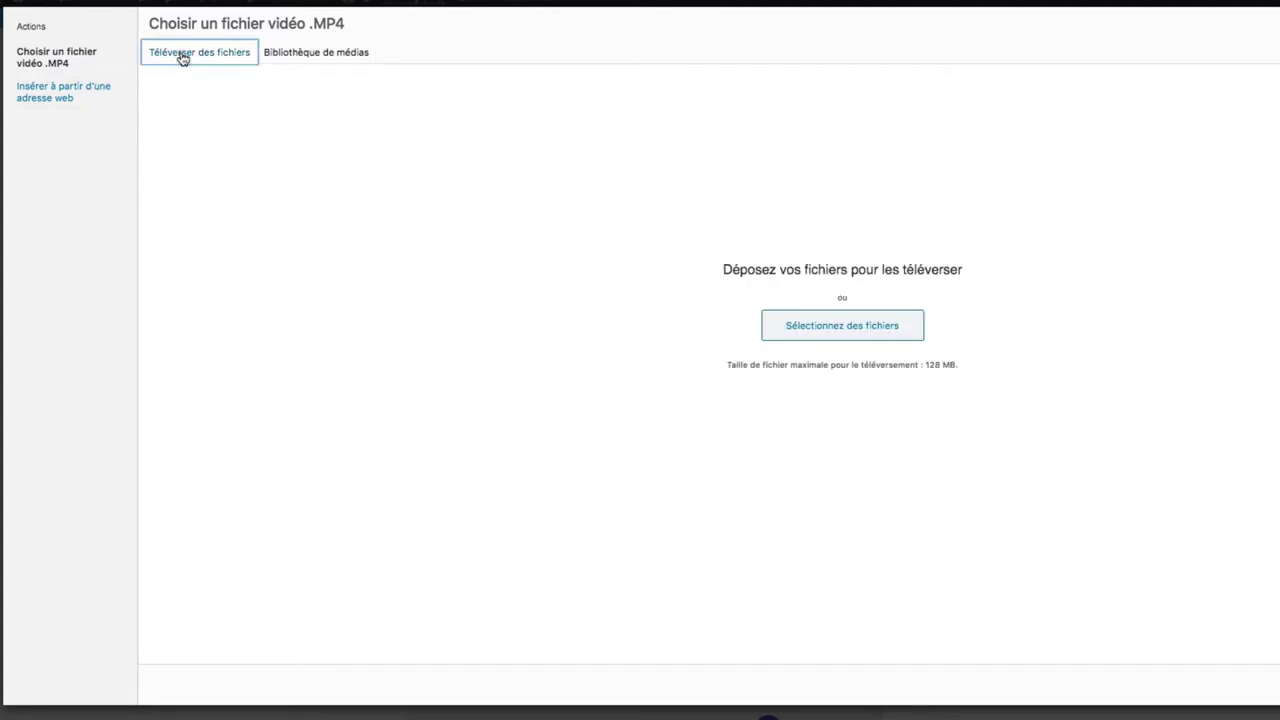
pyautogui.click(306, 54)
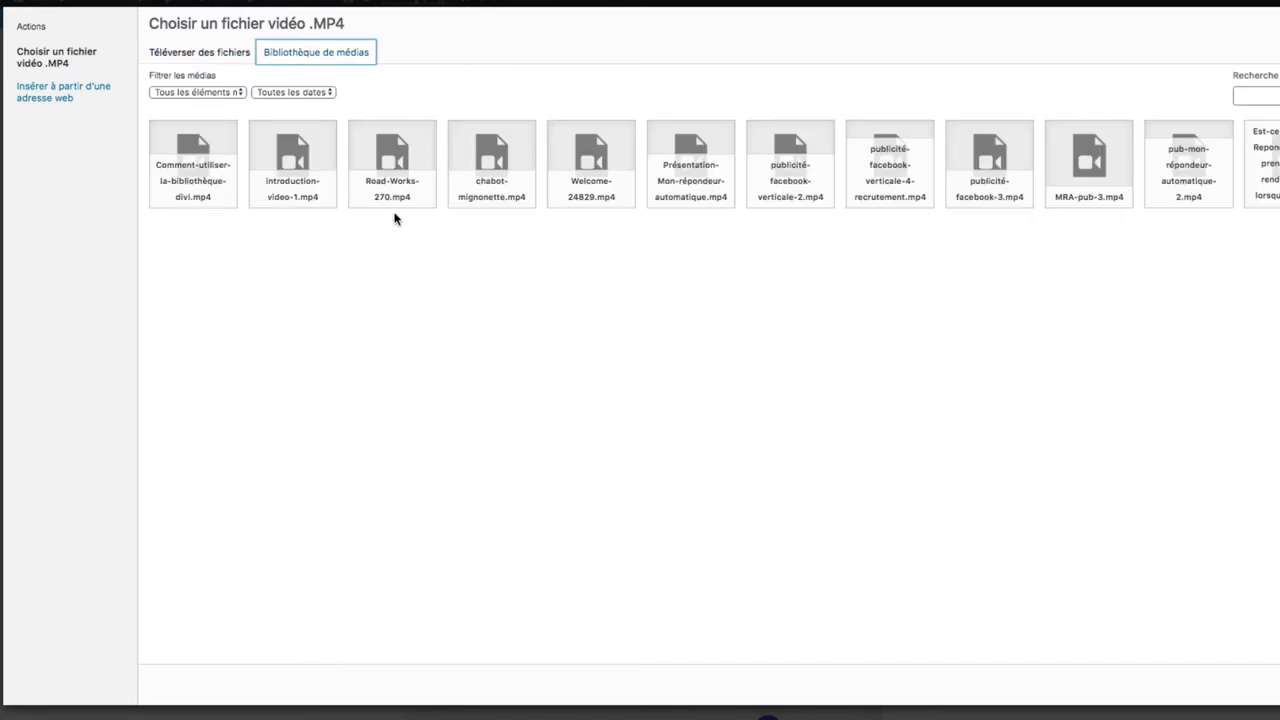
pyautogui.click(50, 98)
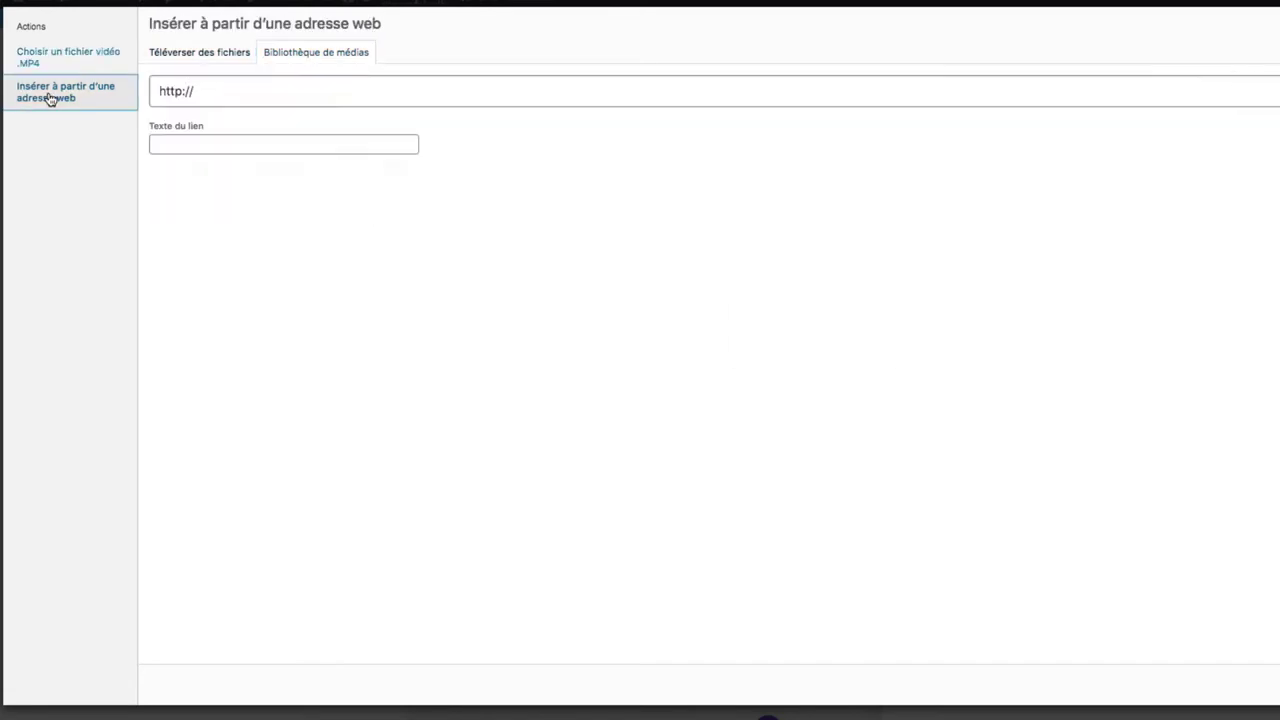
pyautogui.click(76, 89)
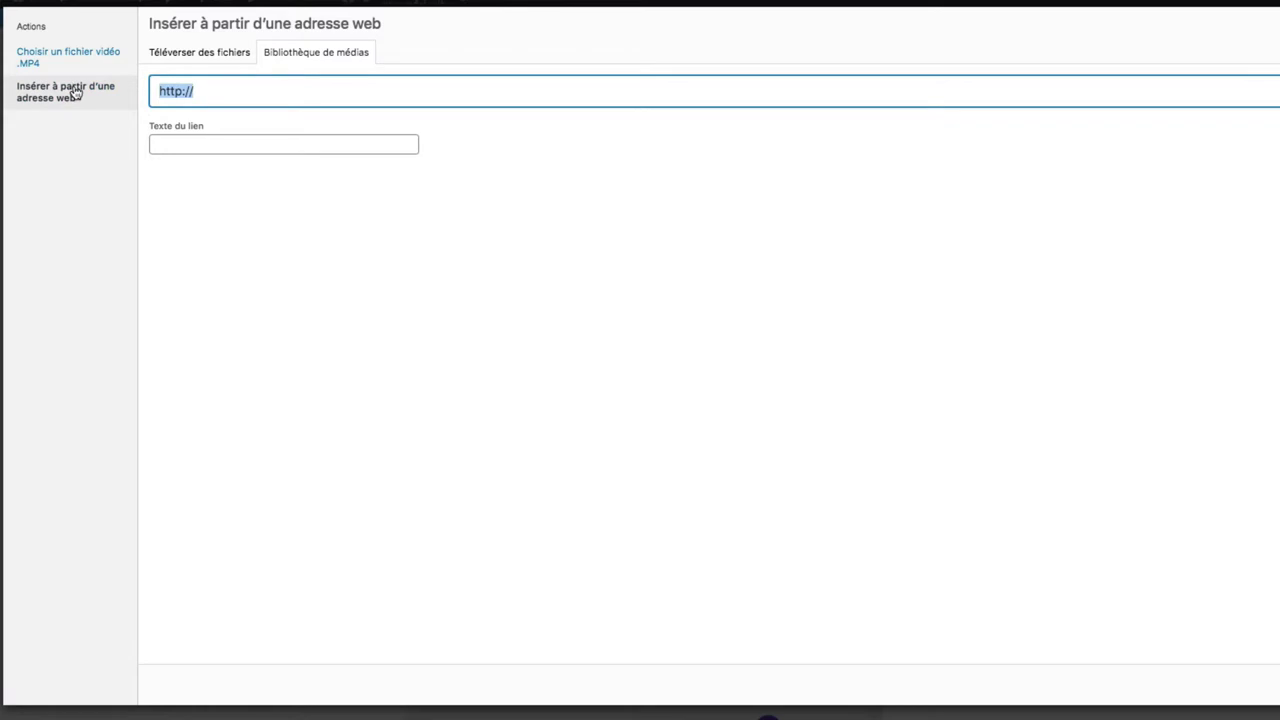
pyautogui.write('https://youtu.be/On8uNYsvlco')
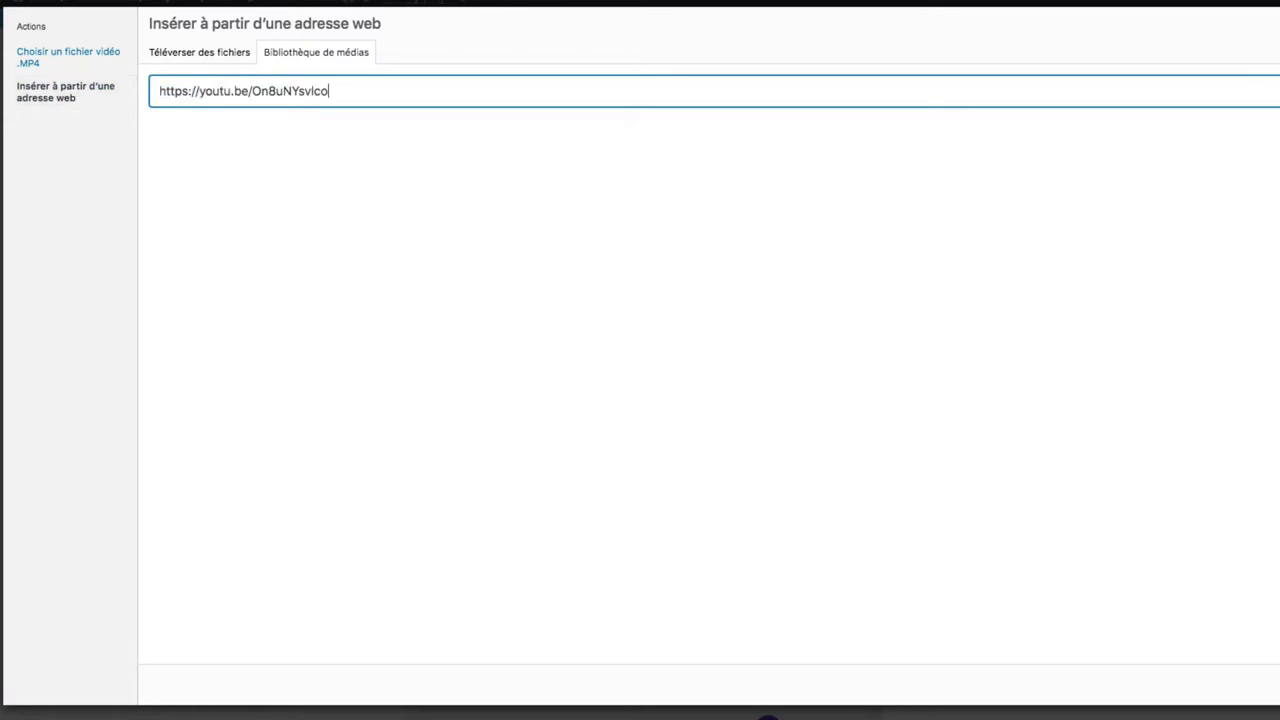
pyautogui.press('Return')
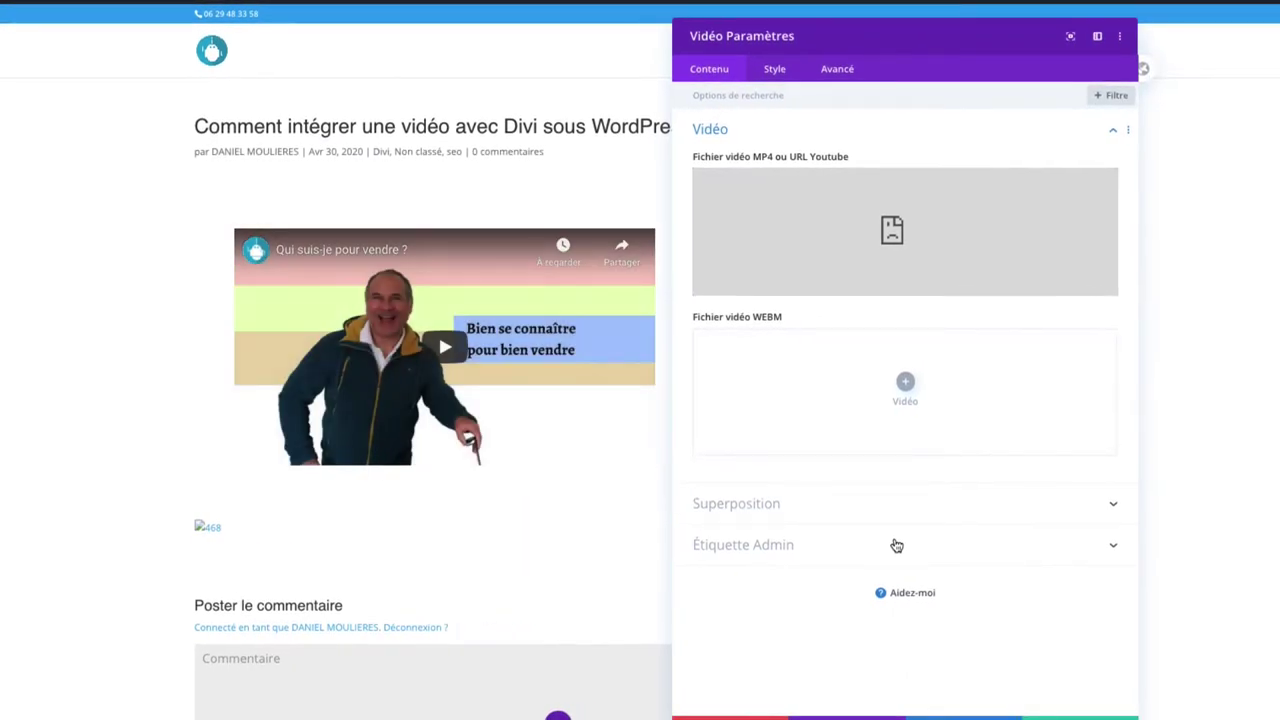
# Examine the video module's overlay image options, including the media library picker, and its admin label setting.
pyautogui.click(855, 503)
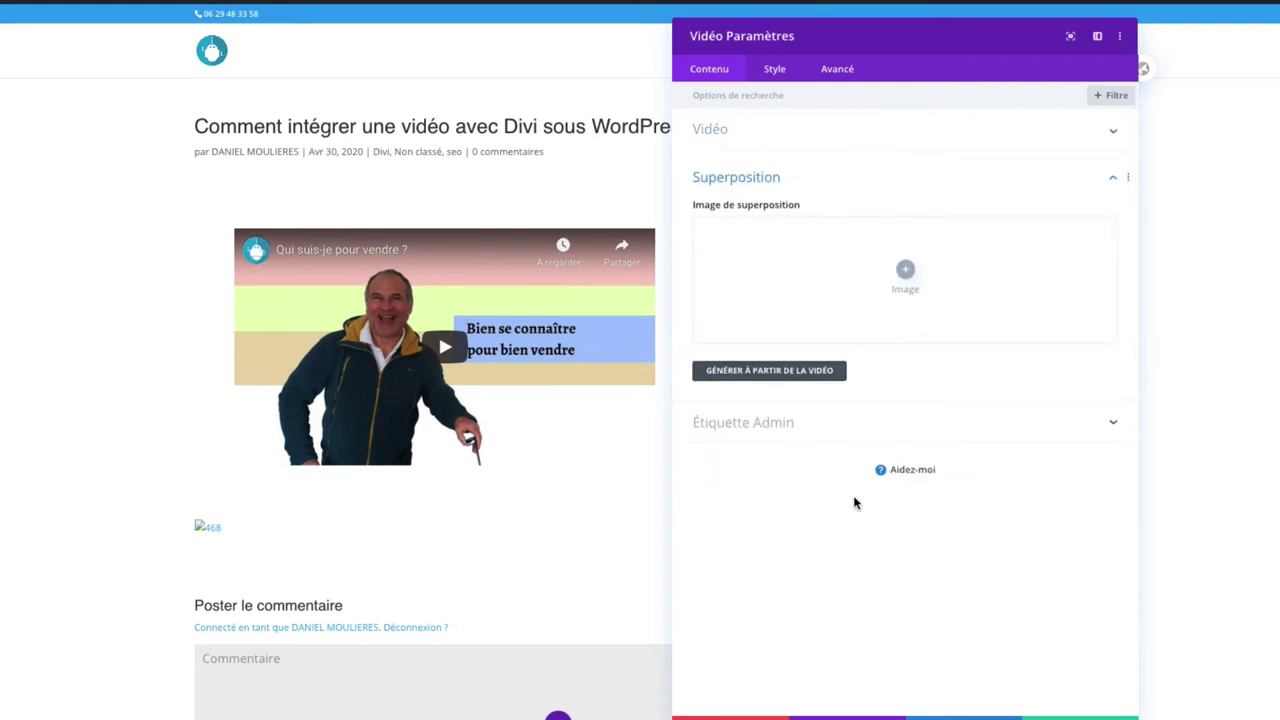
pyautogui.click(903, 274)
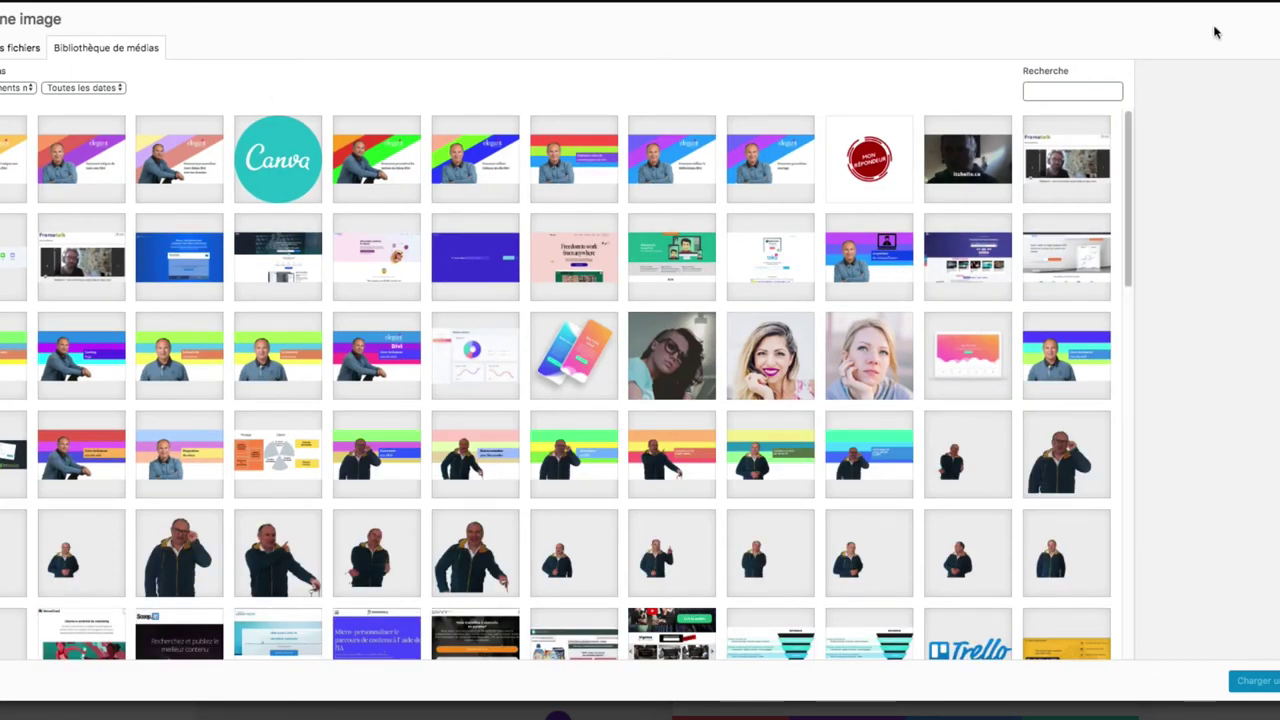
pyautogui.press('Escape')
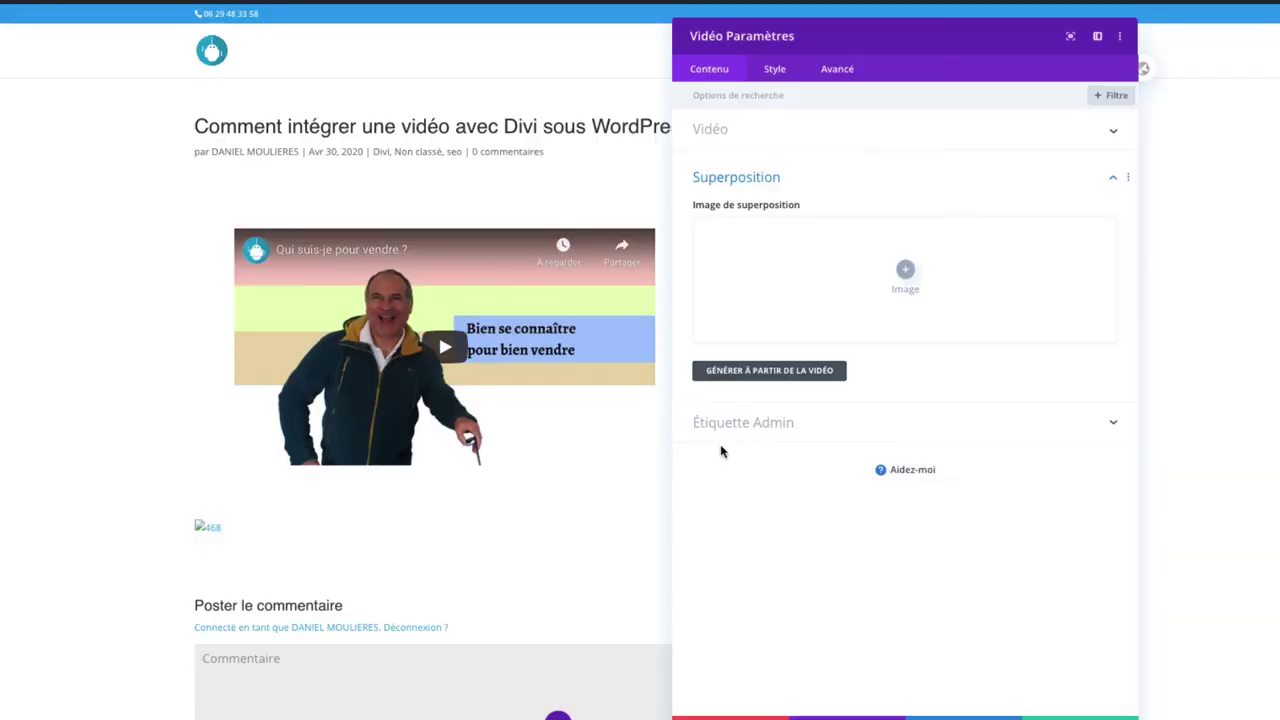
pyautogui.click(751, 428)
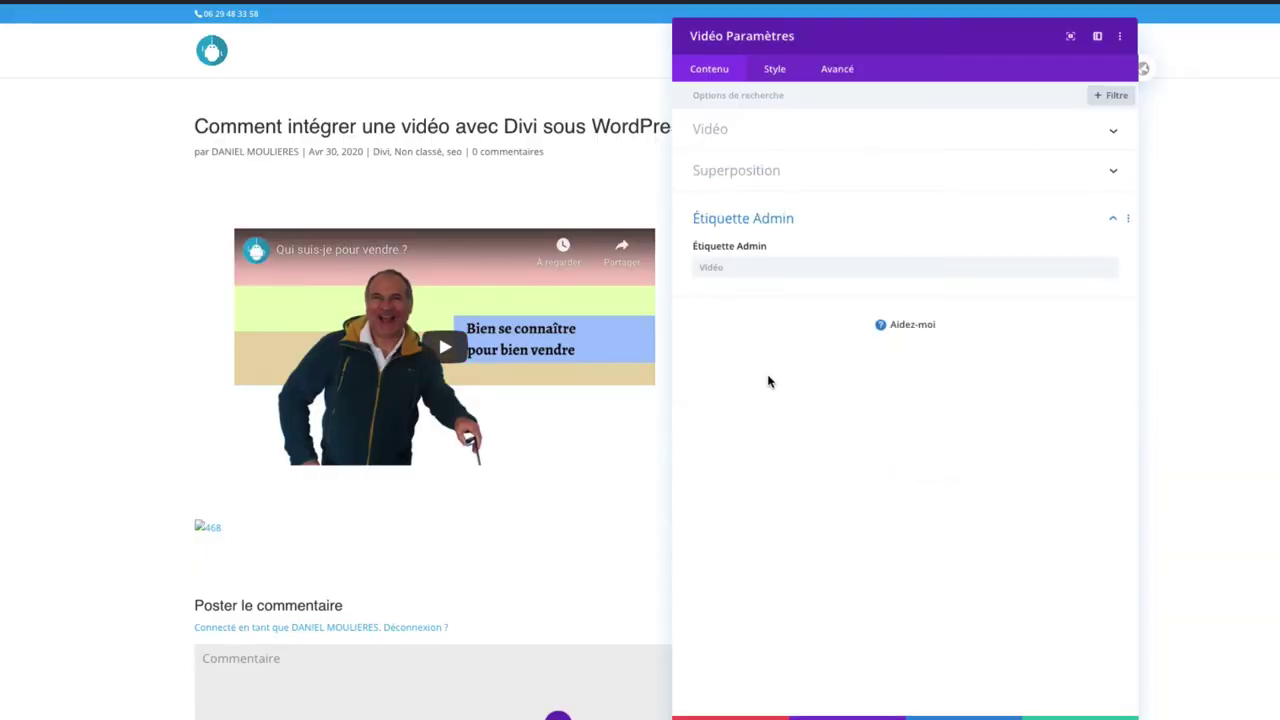
# Set the play icon's colour to red (#e02b20) and enable a custom icon size of 84px.
pyautogui.click(774, 70)
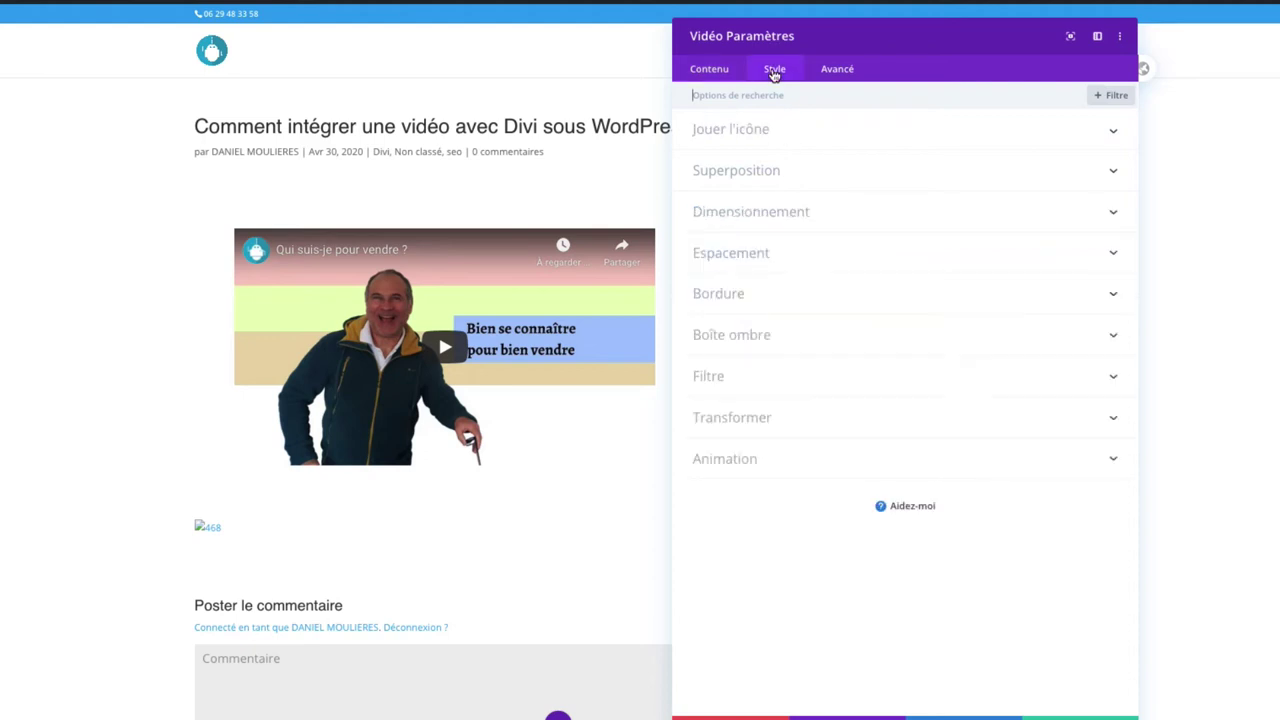
pyautogui.click(750, 137)
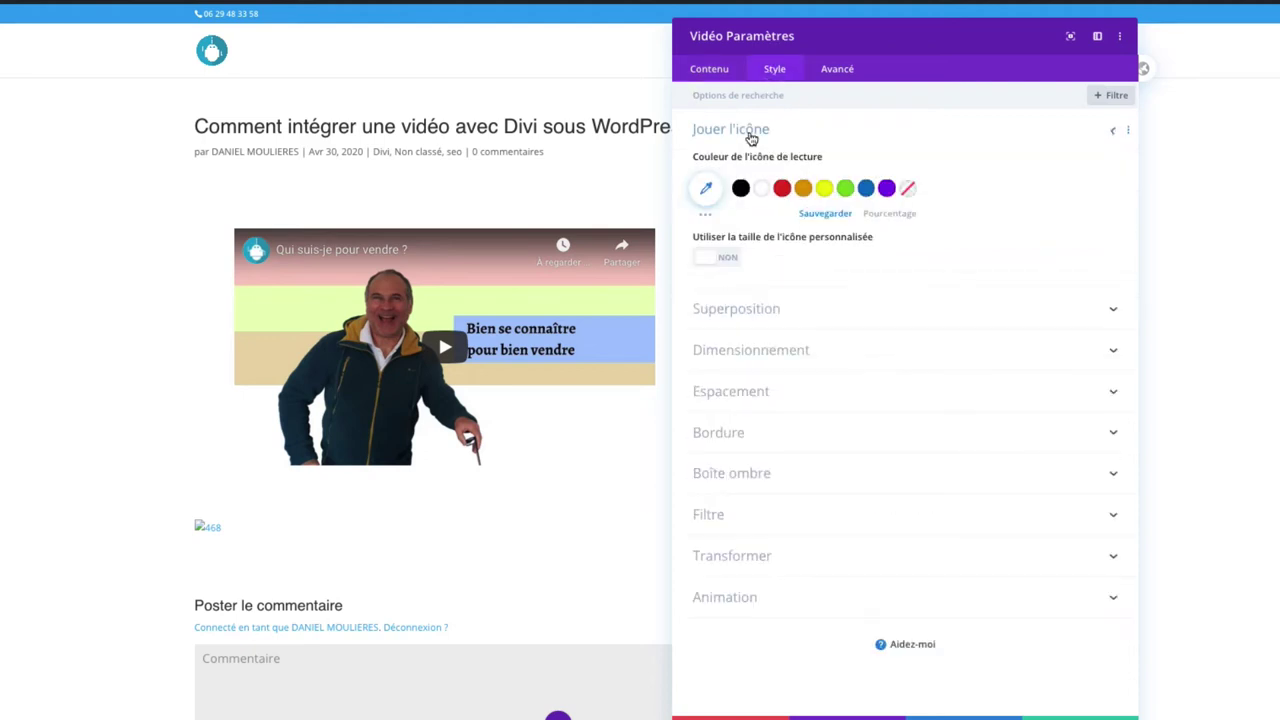
pyautogui.click(784, 190)
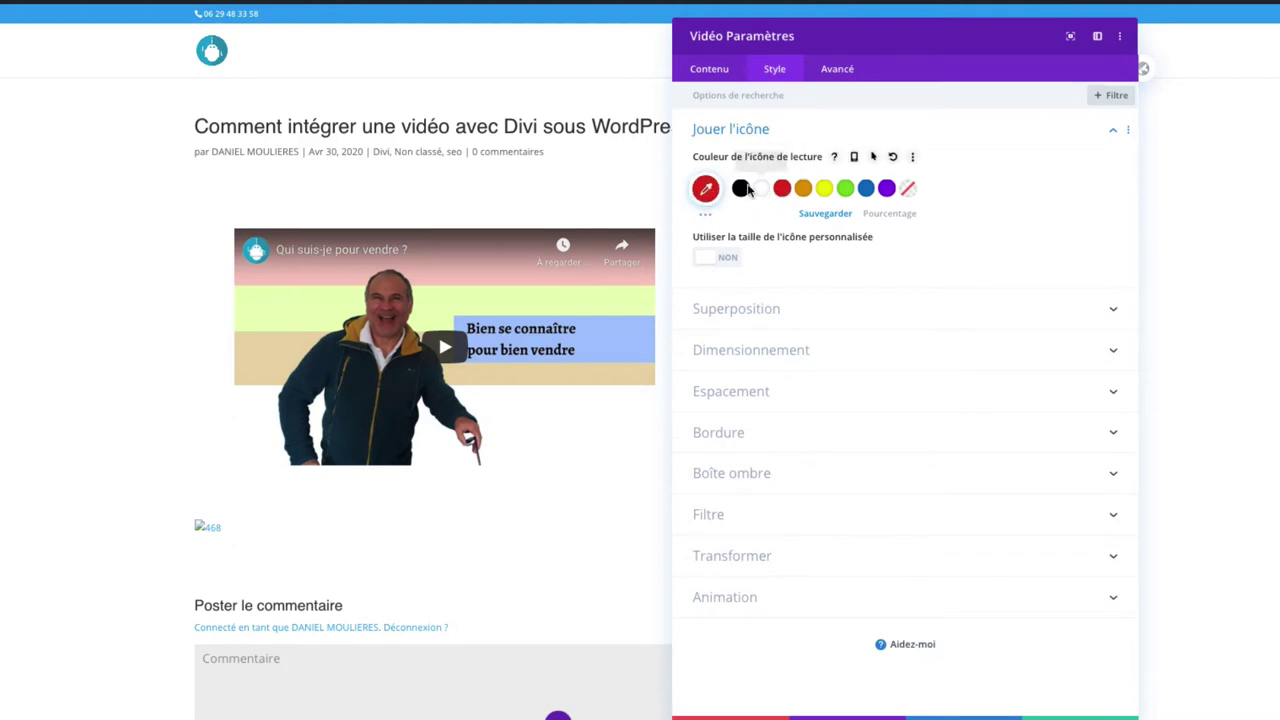
pyautogui.click(759, 191)
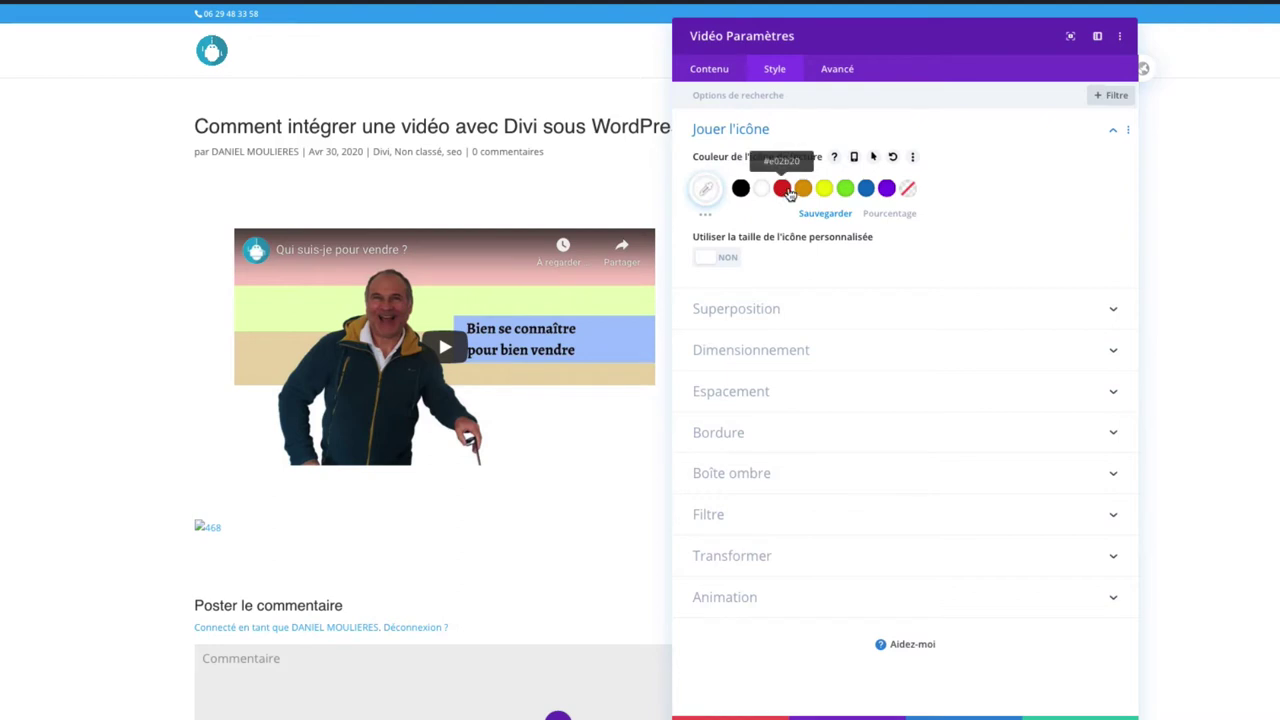
pyautogui.click(784, 190)
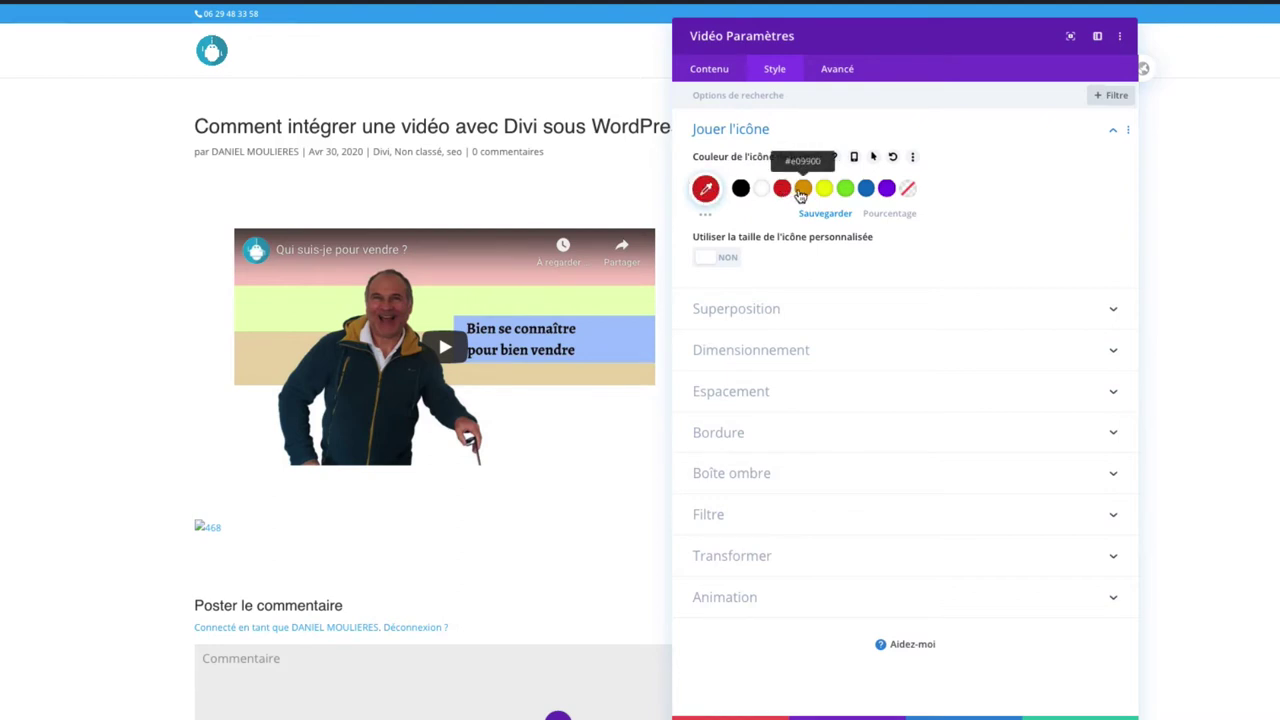
pyautogui.click(716, 259)
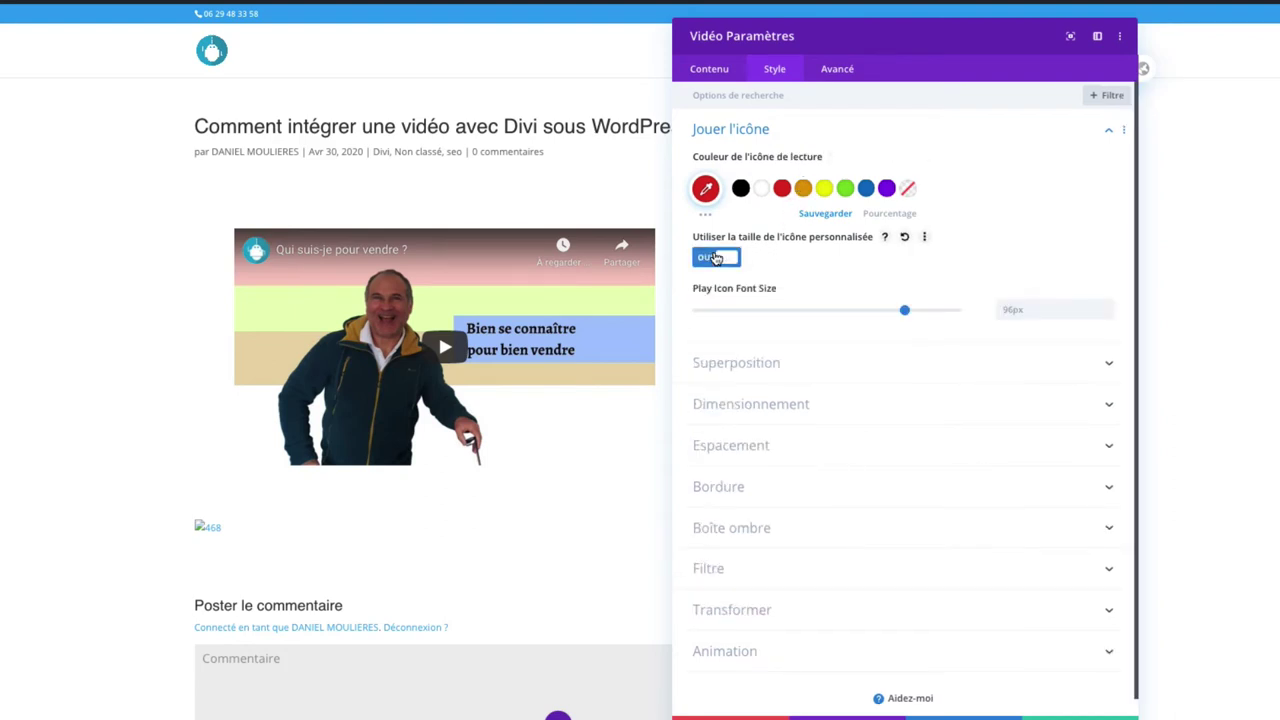
pyautogui.moveTo(886, 310)
pyautogui.mouseDown()
pyautogui.moveTo(855, 314)
pyautogui.moveTo(879, 313)
pyautogui.mouseUp()
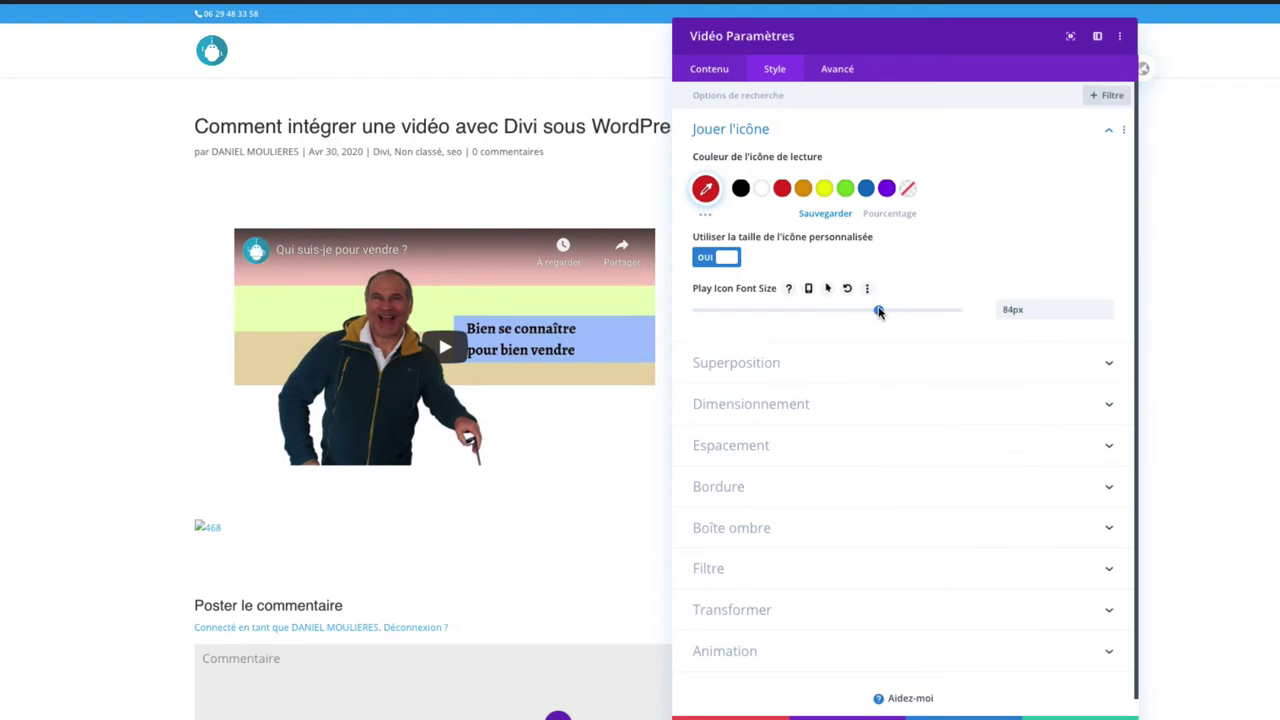
# In the module's sizing settings, set the first Largeur maximale value to 100% and the alignment to centre.
pyautogui.click(836, 371)
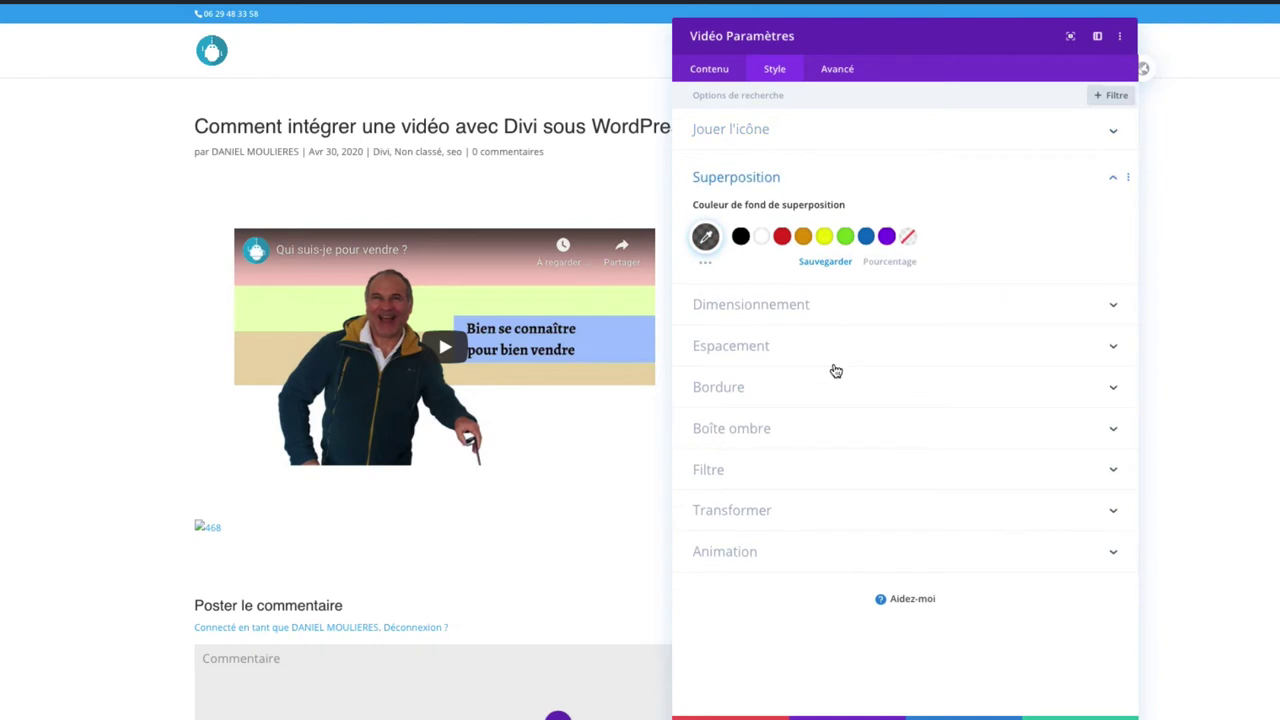
pyautogui.click(790, 305)
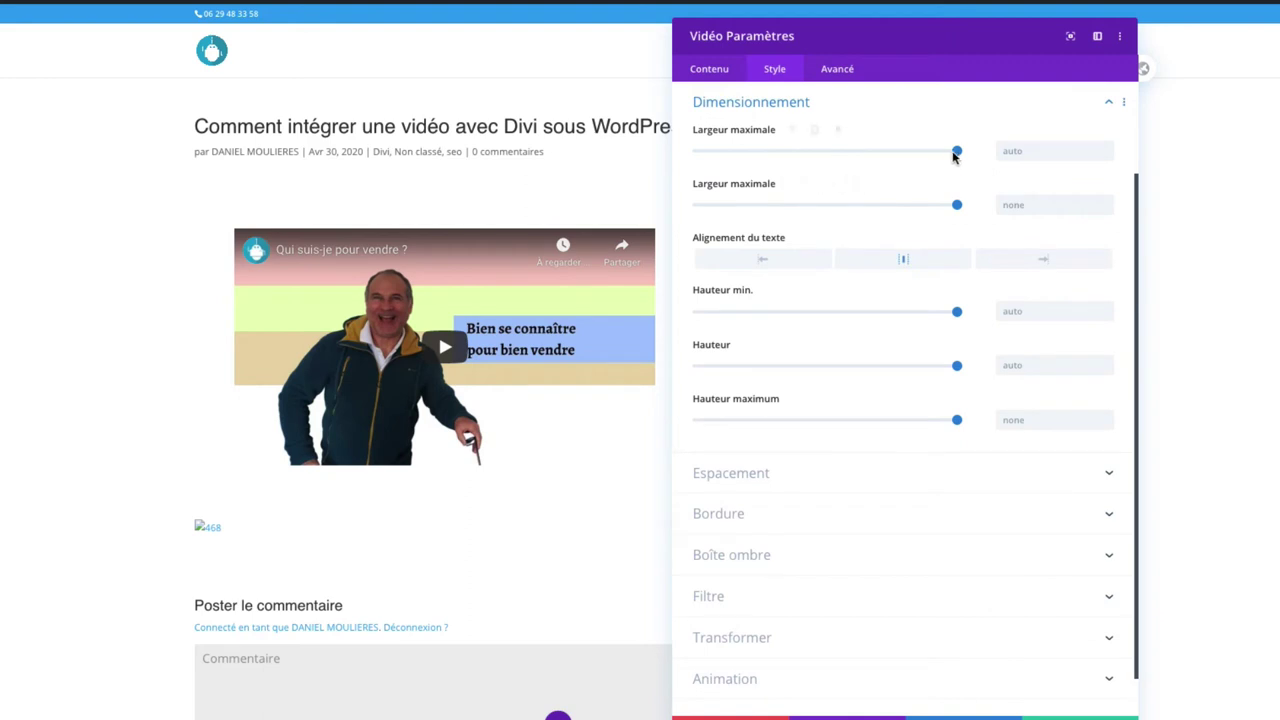
pyautogui.moveTo(956, 152); pyautogui.dragTo(995, 165)
pyautogui.click(1026, 263)
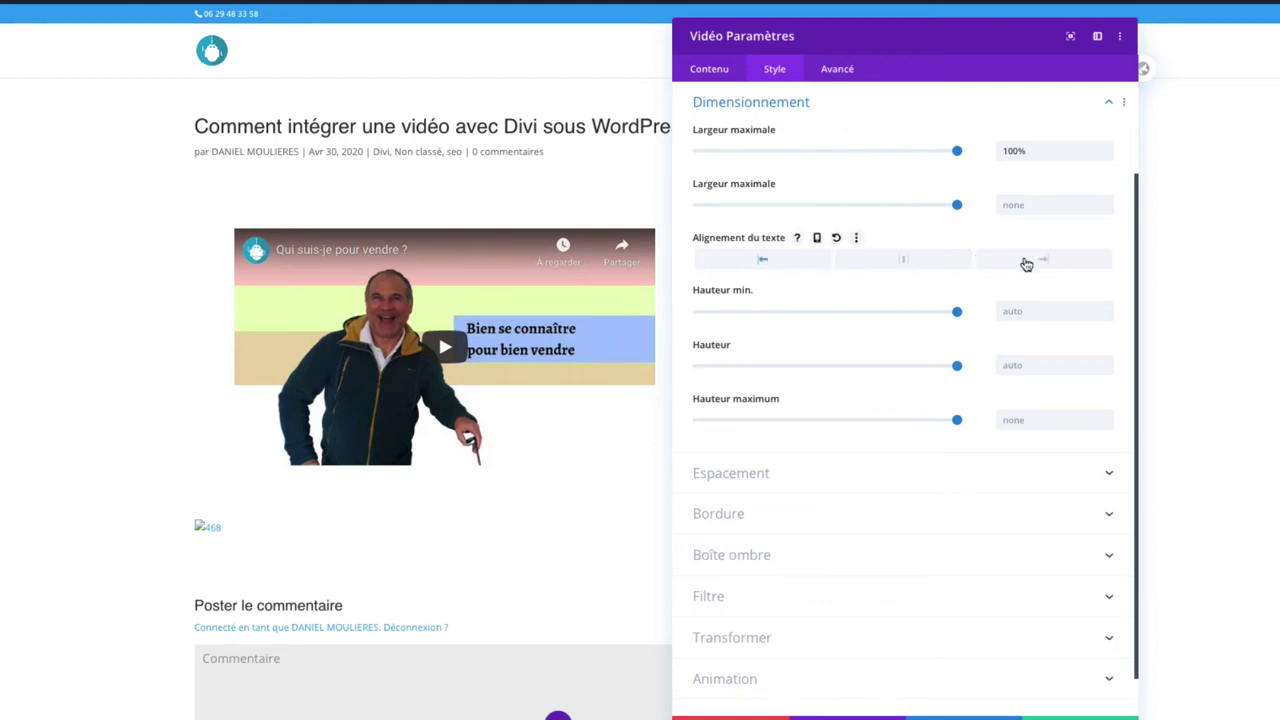
pyautogui.click(897, 264)
pyautogui.scroll(-1, 877, 389)
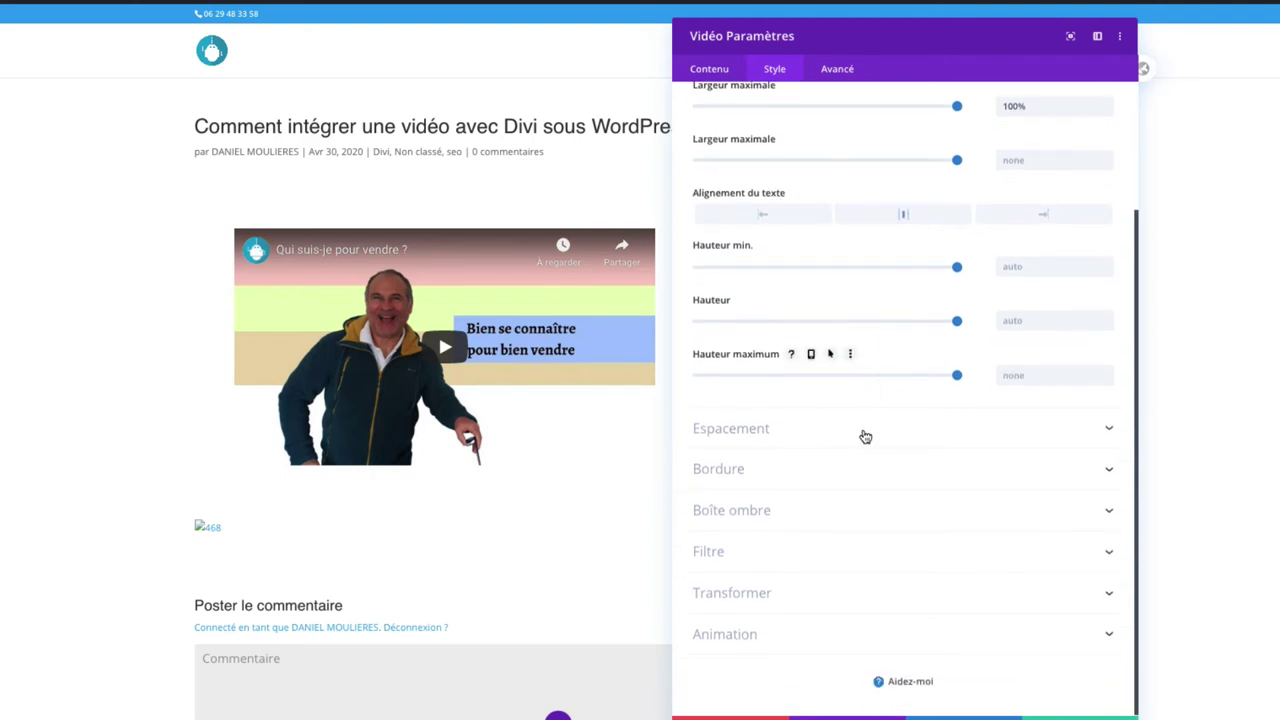
# Try several box shadow presets on the video, including an outline shadow offset horizontally by -17px, and reset to no shadow.
pyautogui.click(862, 432)
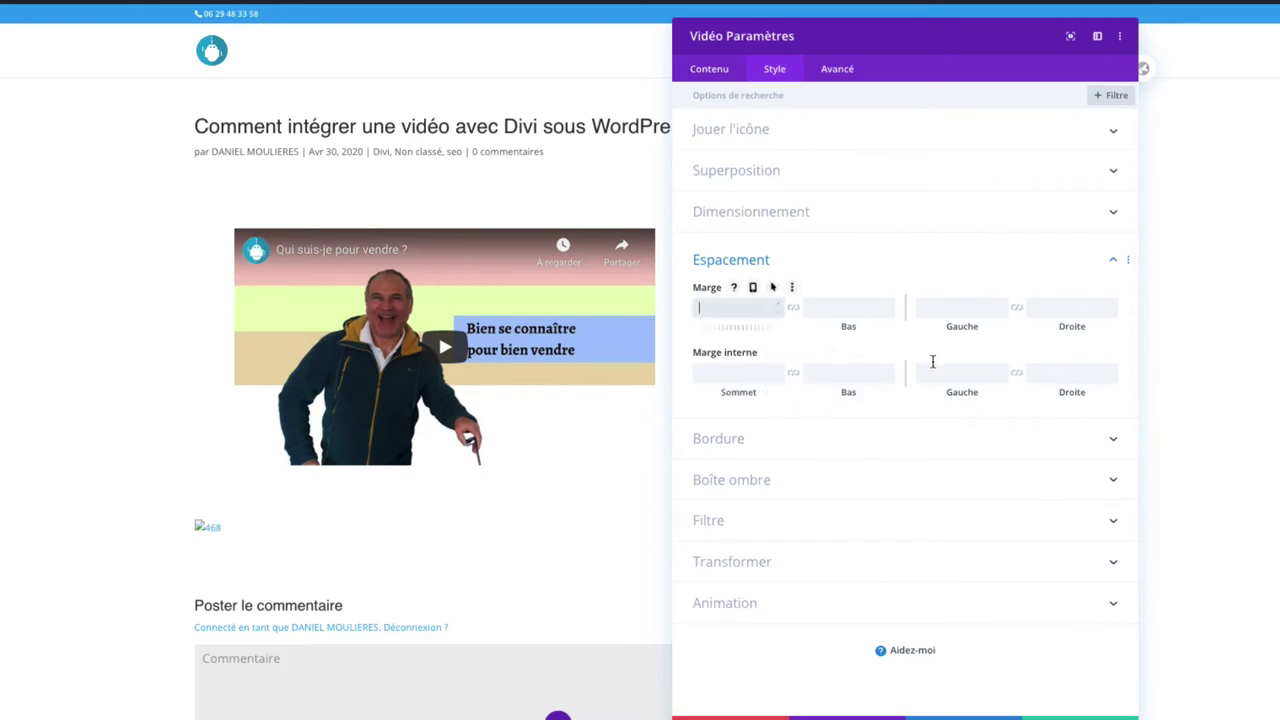
pyautogui.click(797, 470)
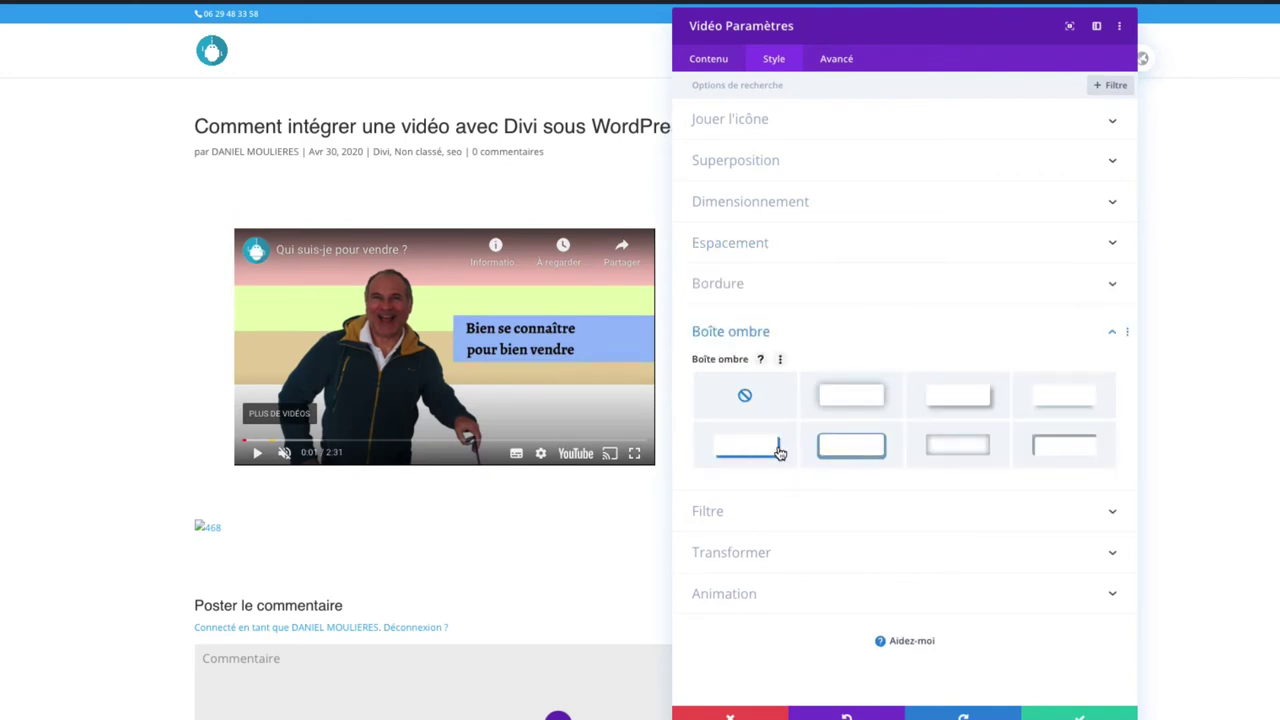
pyautogui.click(947, 446)
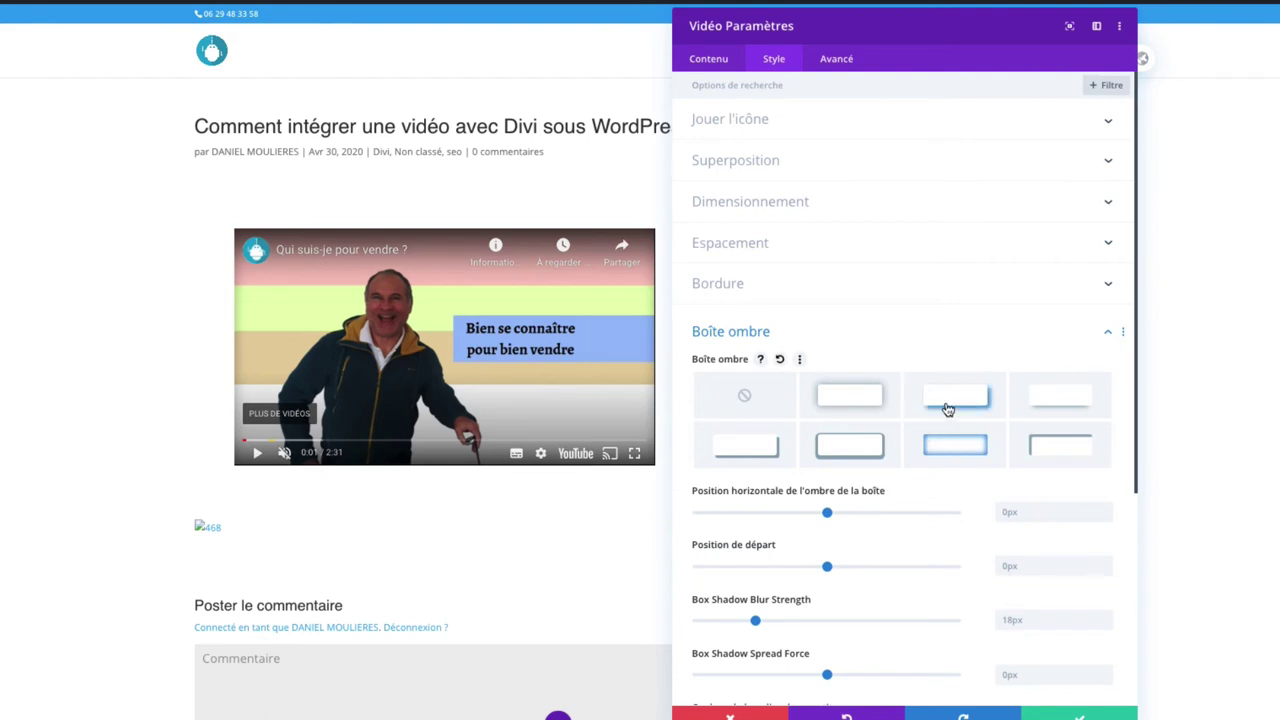
pyautogui.click(948, 408)
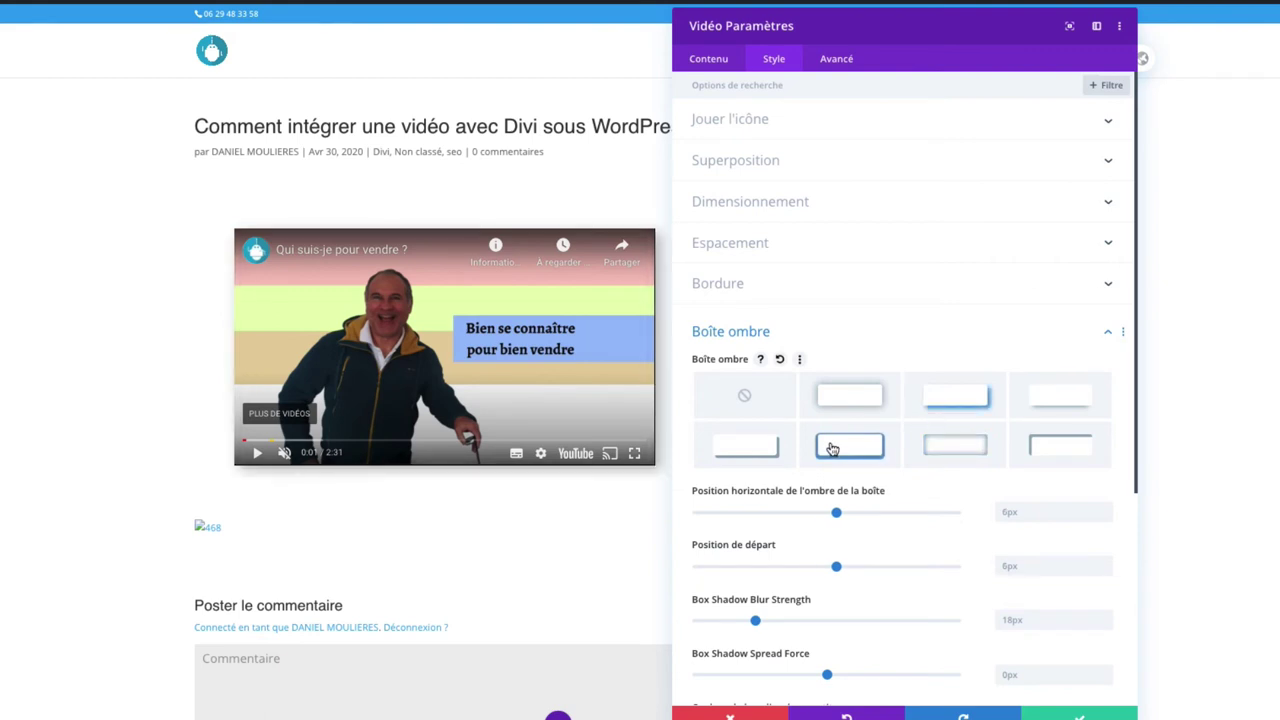
pyautogui.click(866, 450)
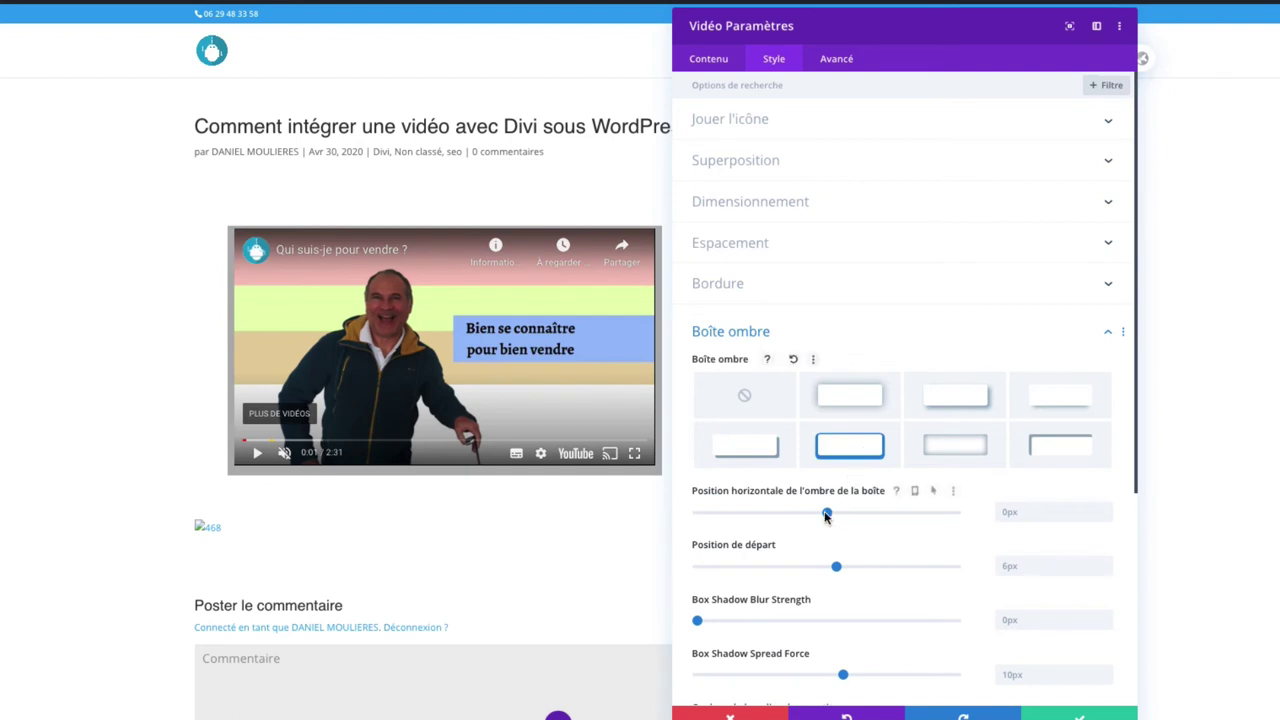
pyautogui.moveTo(827, 512); pyautogui.dragTo(800, 524)
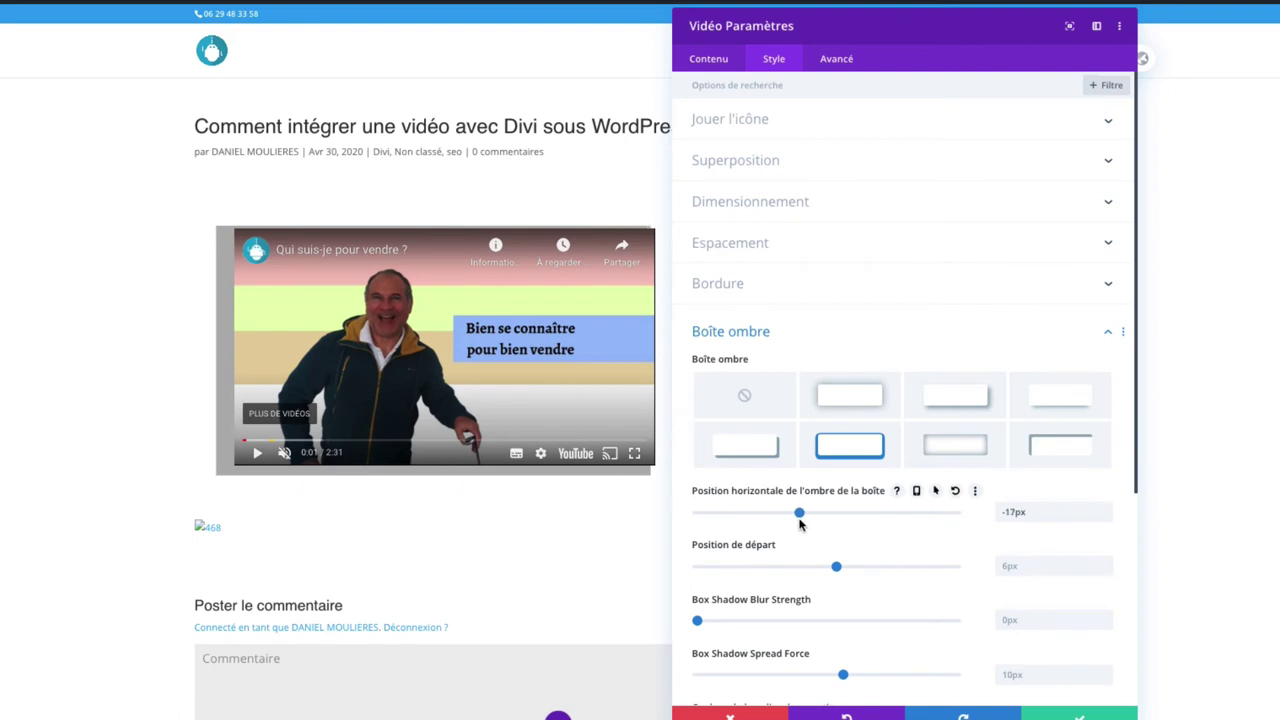
pyautogui.click(763, 414)
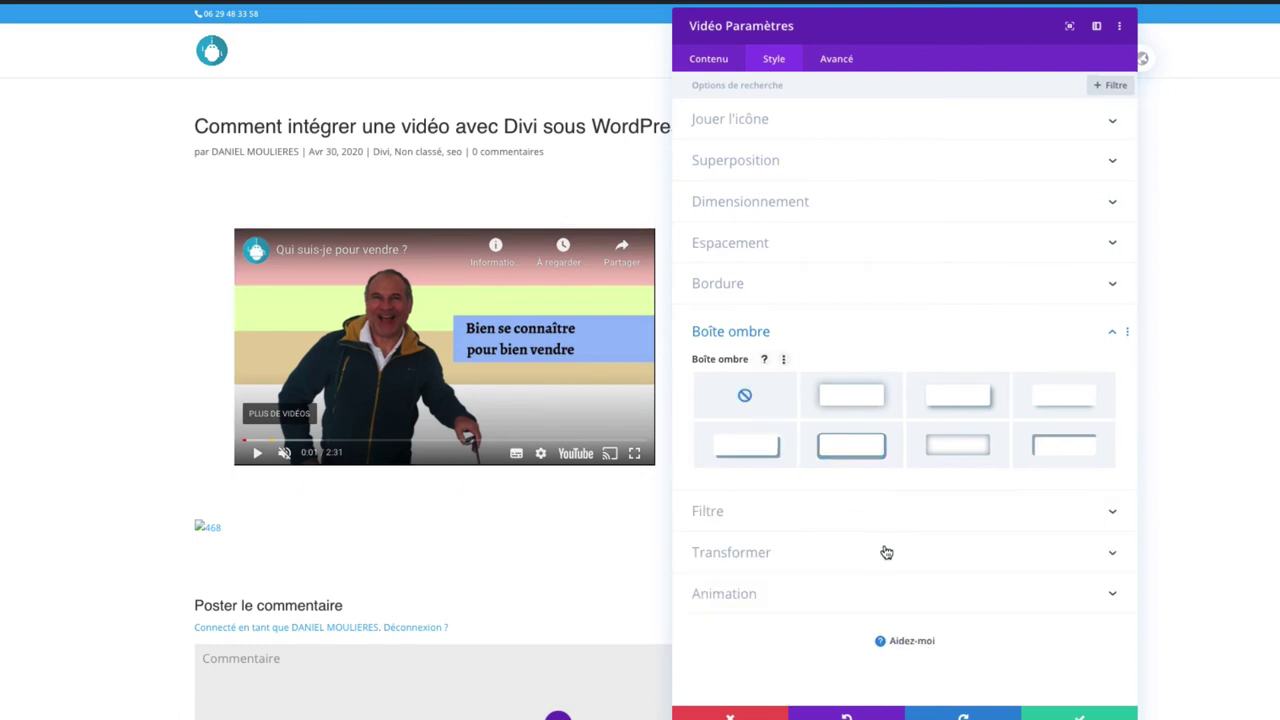
# Examine the video module's filter, transform and animation style options.
pyautogui.click(870, 518)
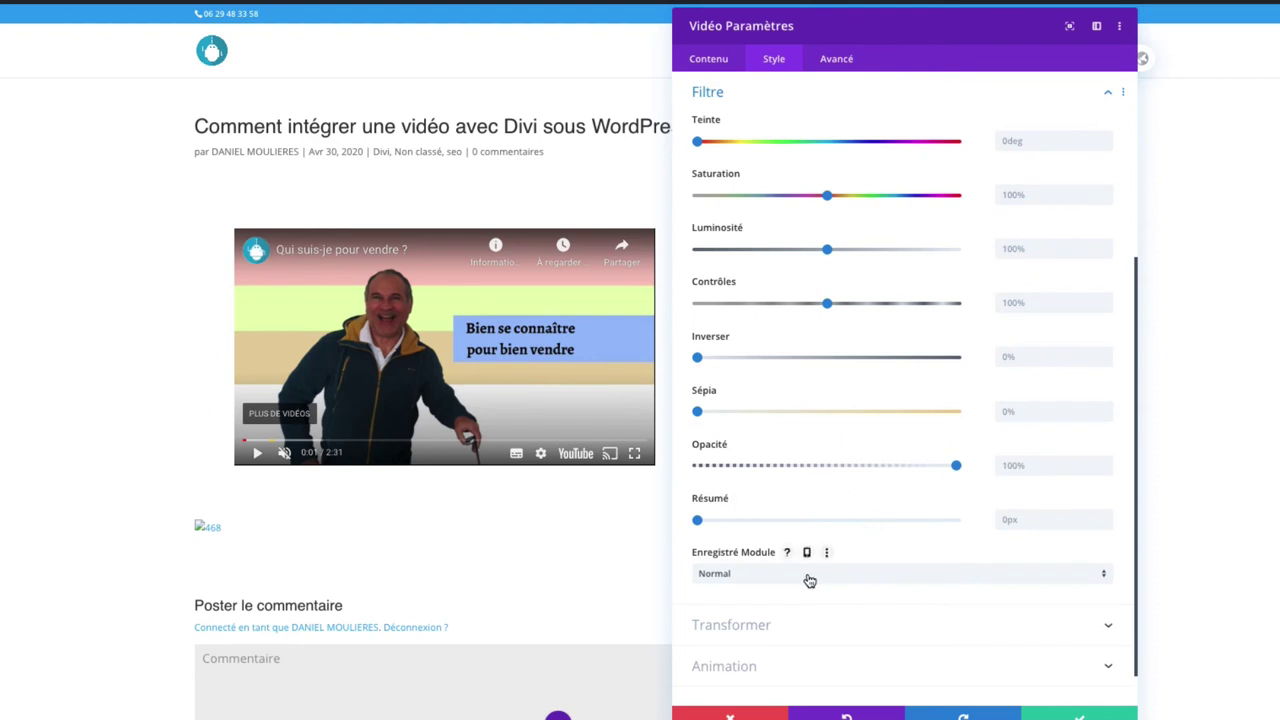
pyautogui.click(804, 630)
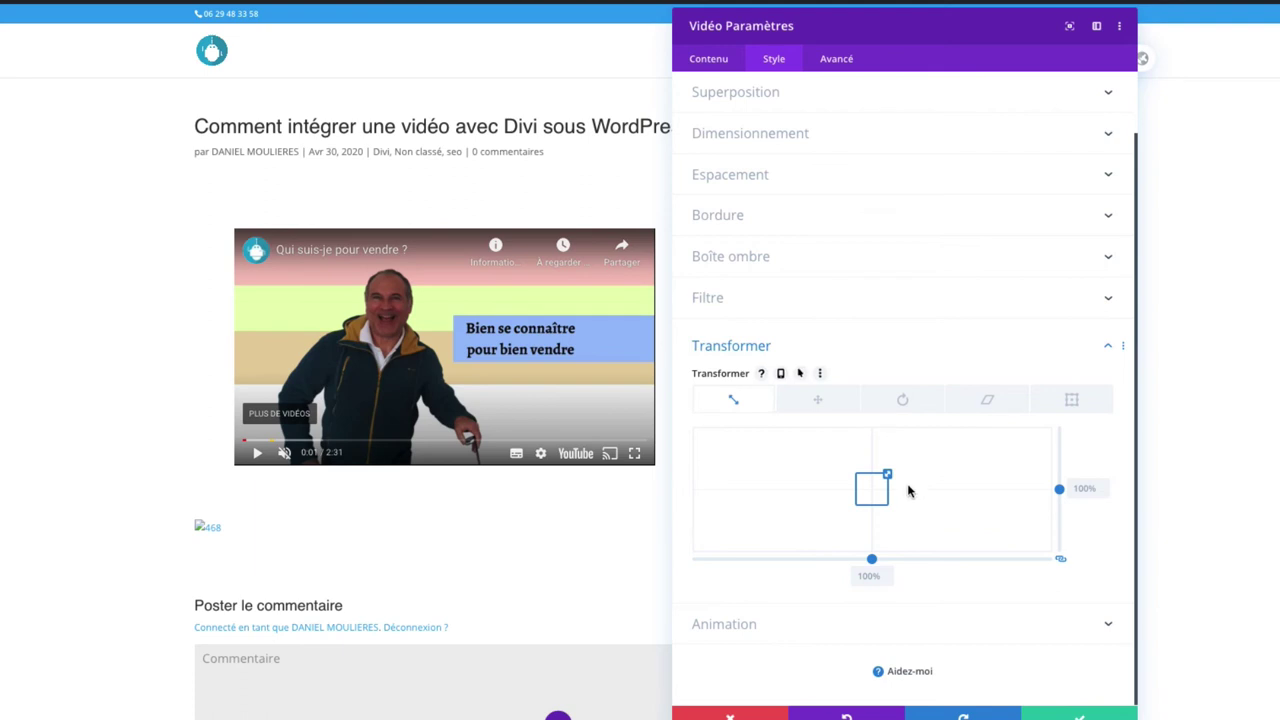
pyautogui.click(775, 623)
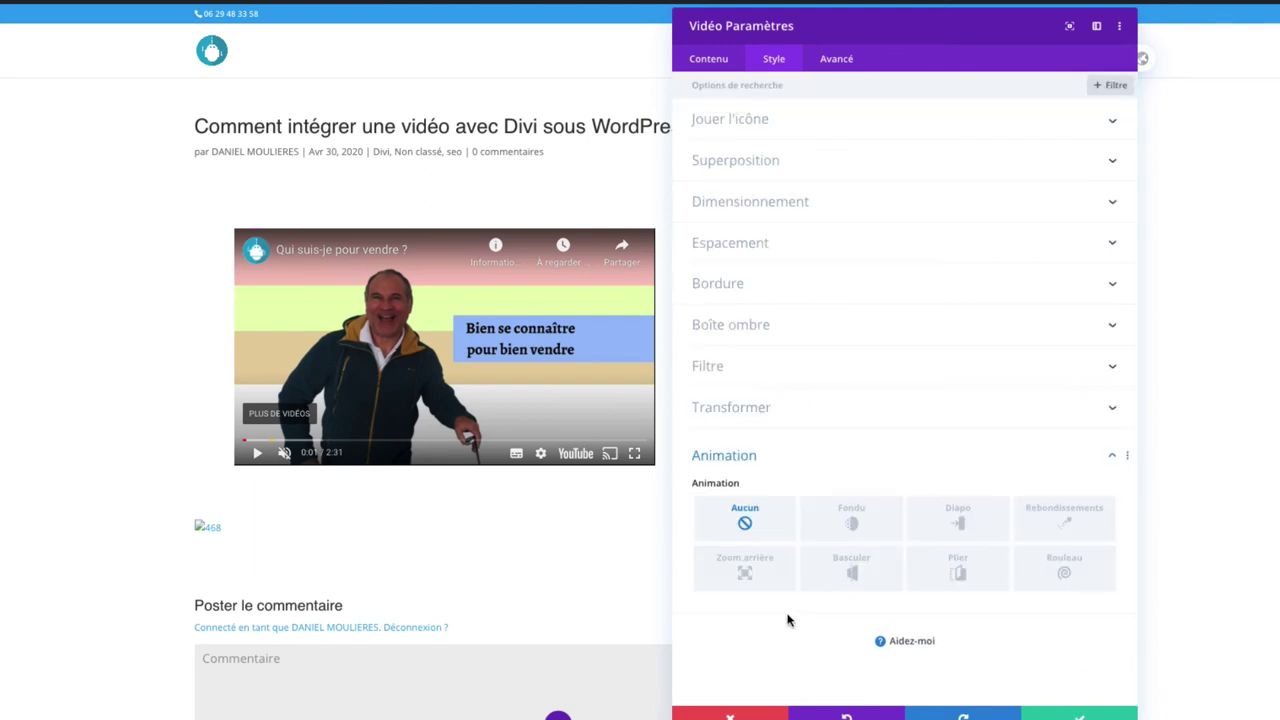
# Try the Fondu, Diapo, Zoom arrière and Basculer animations on the video and reset the animation to Aucun.
pyautogui.click(868, 528)
pyautogui.click(950, 524)
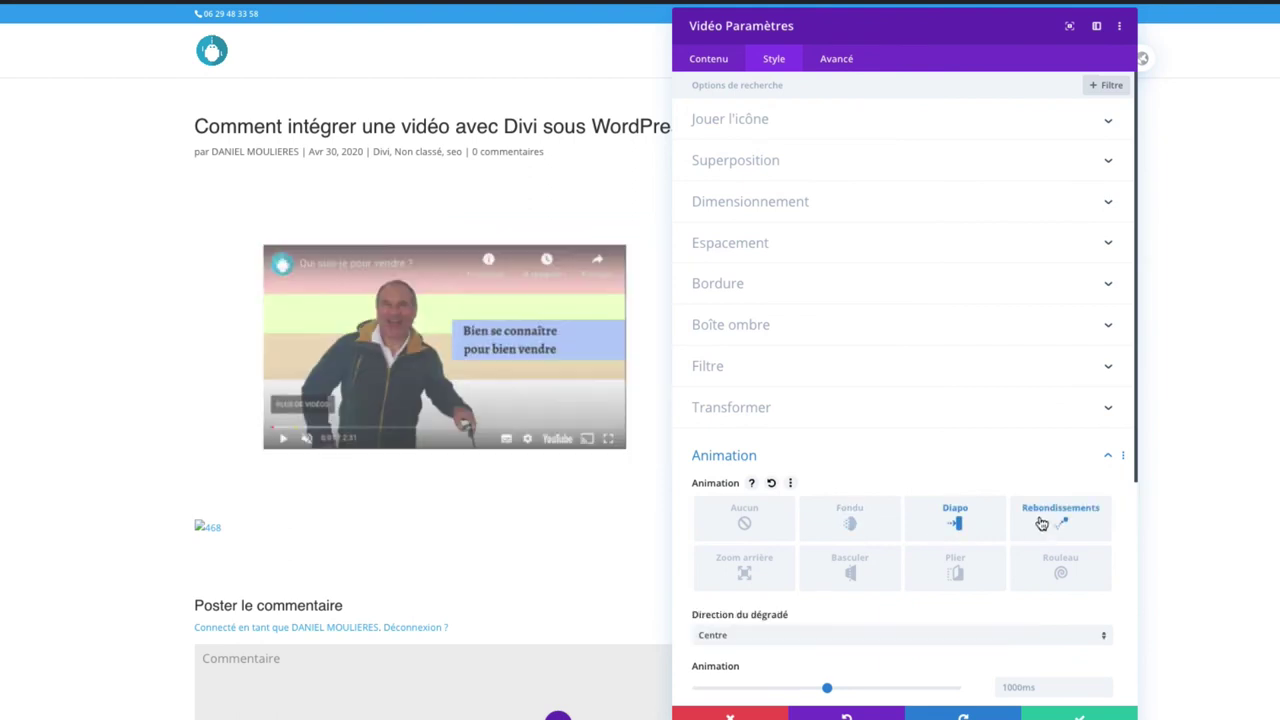
pyautogui.click(760, 572)
pyautogui.click(850, 570)
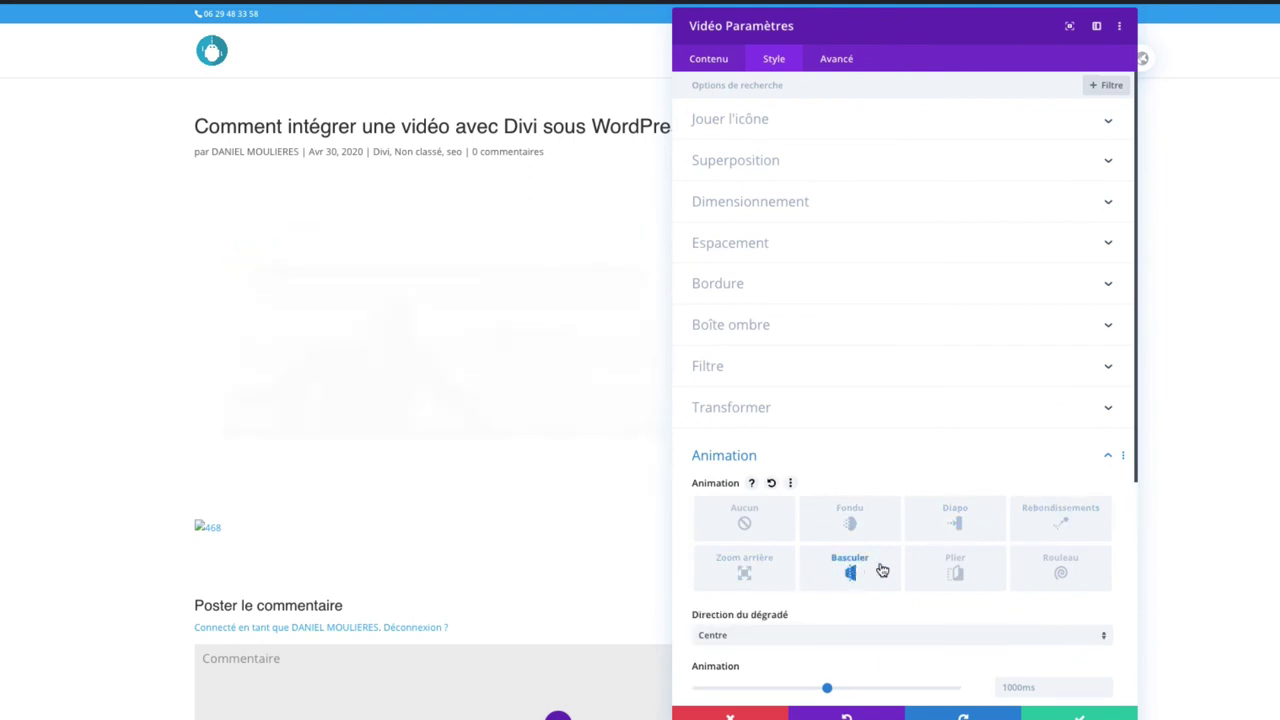
pyautogui.click(783, 535)
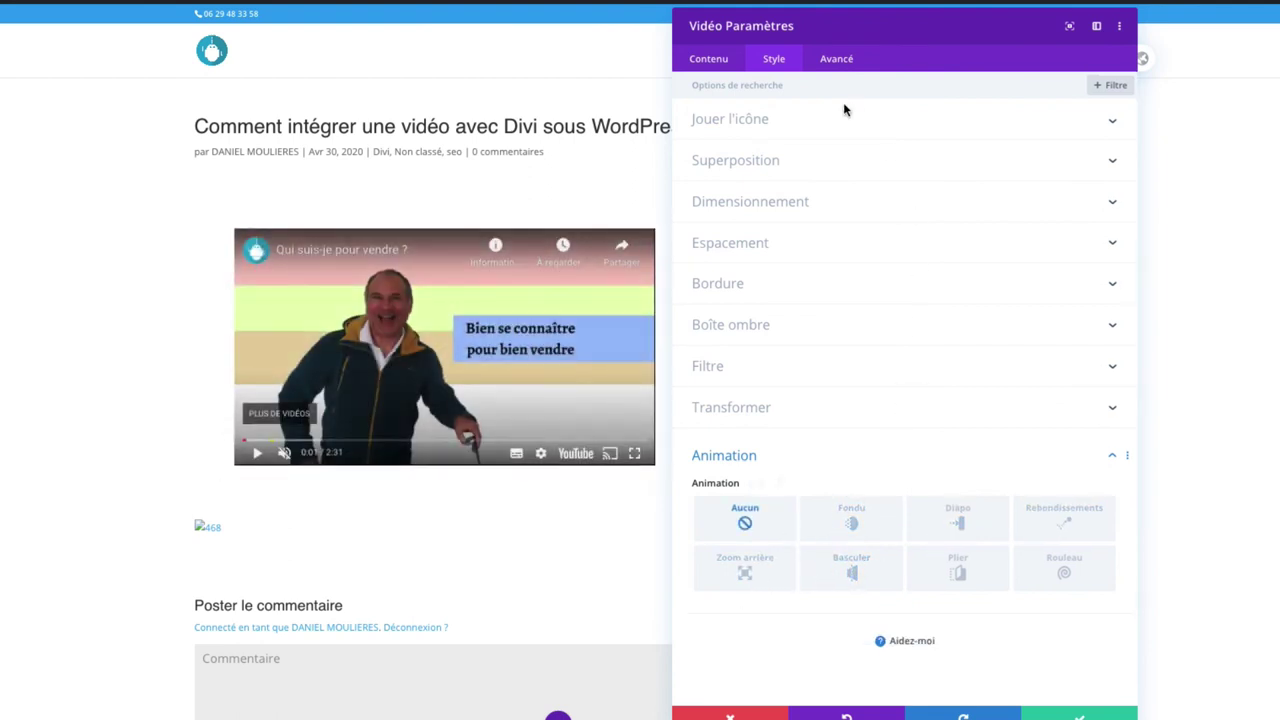
# Examine the module's advanced CSS ID and class, custom CSS and visibility settings, and close the settings discarding all changes.
pyautogui.click(845, 60)
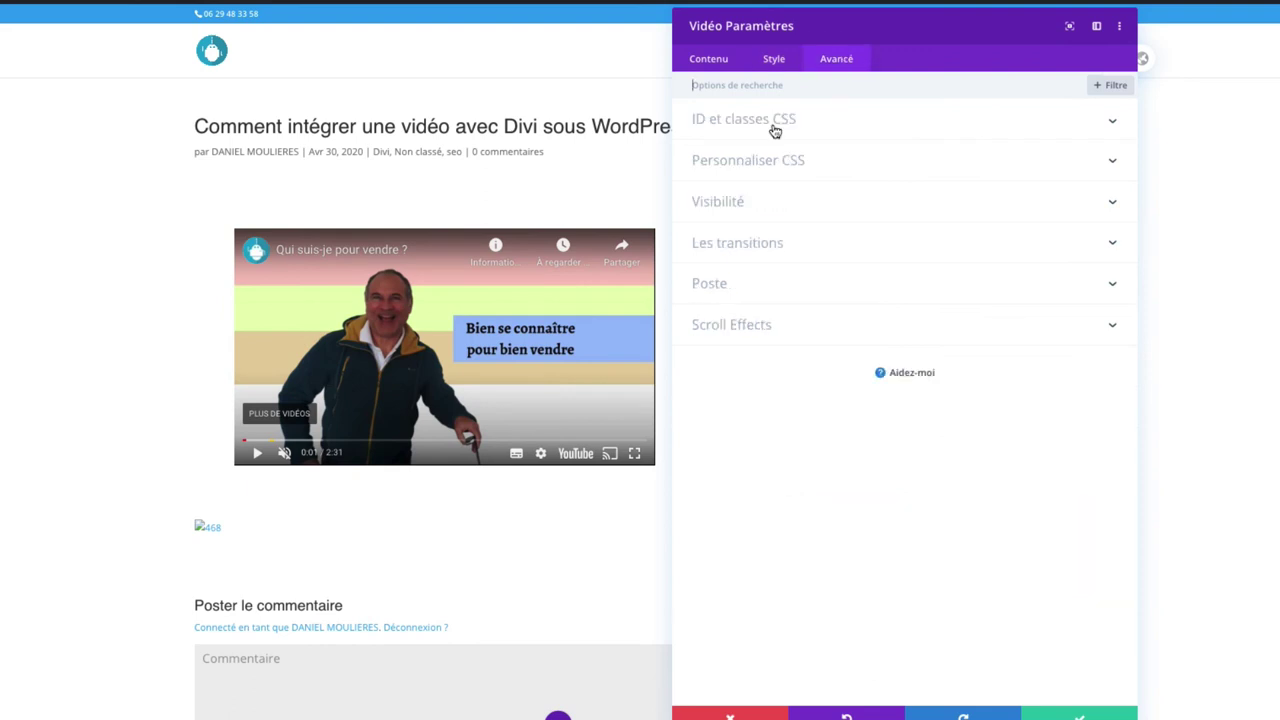
pyautogui.click(773, 121)
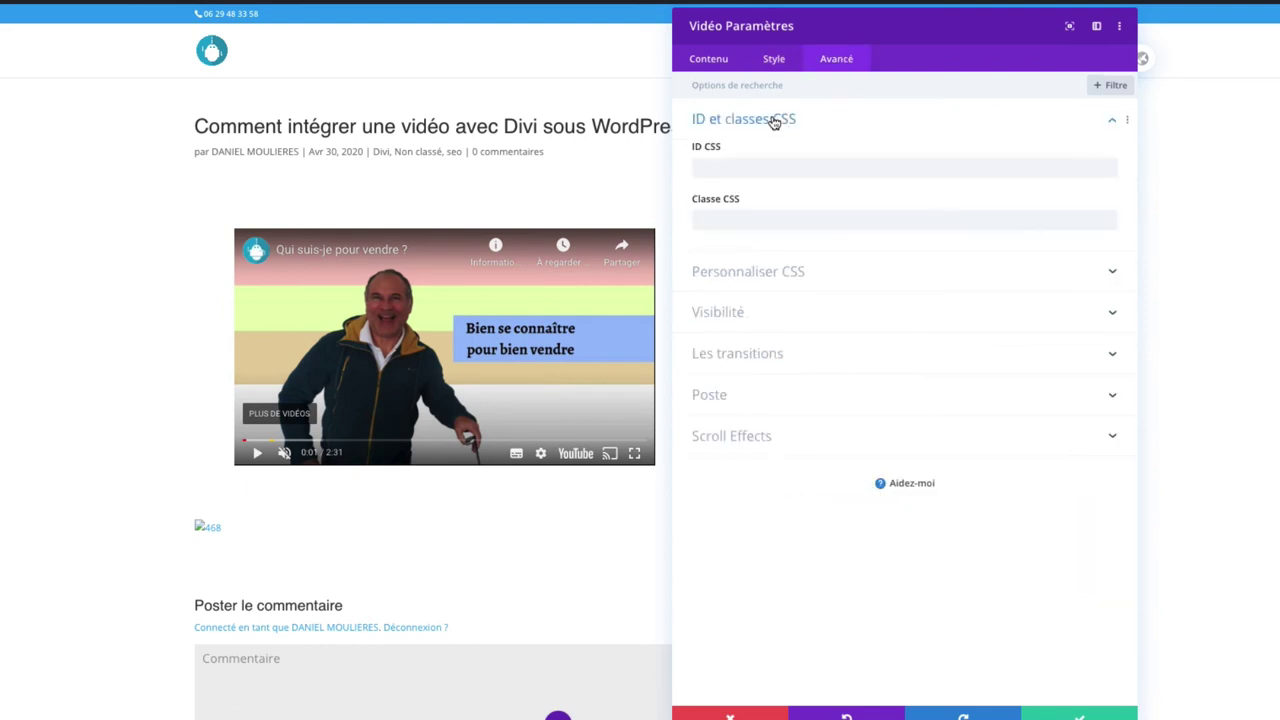
pyautogui.click(777, 273)
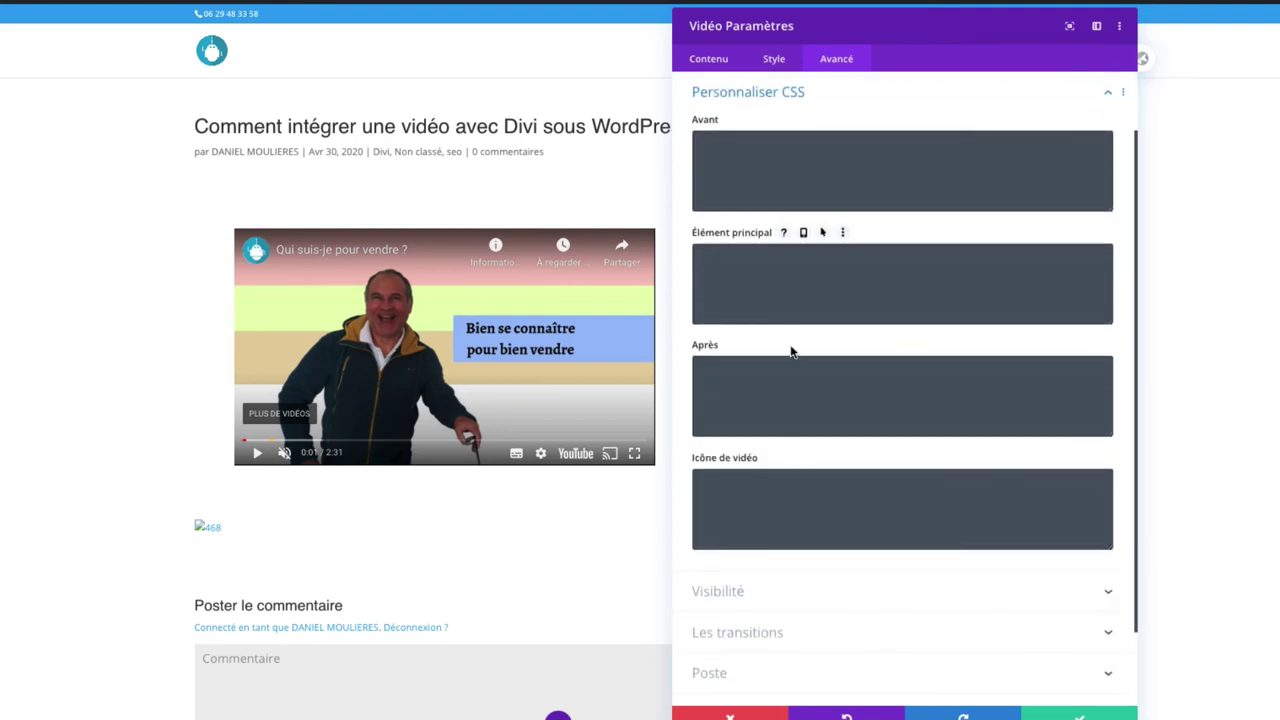
pyautogui.click(747, 593)
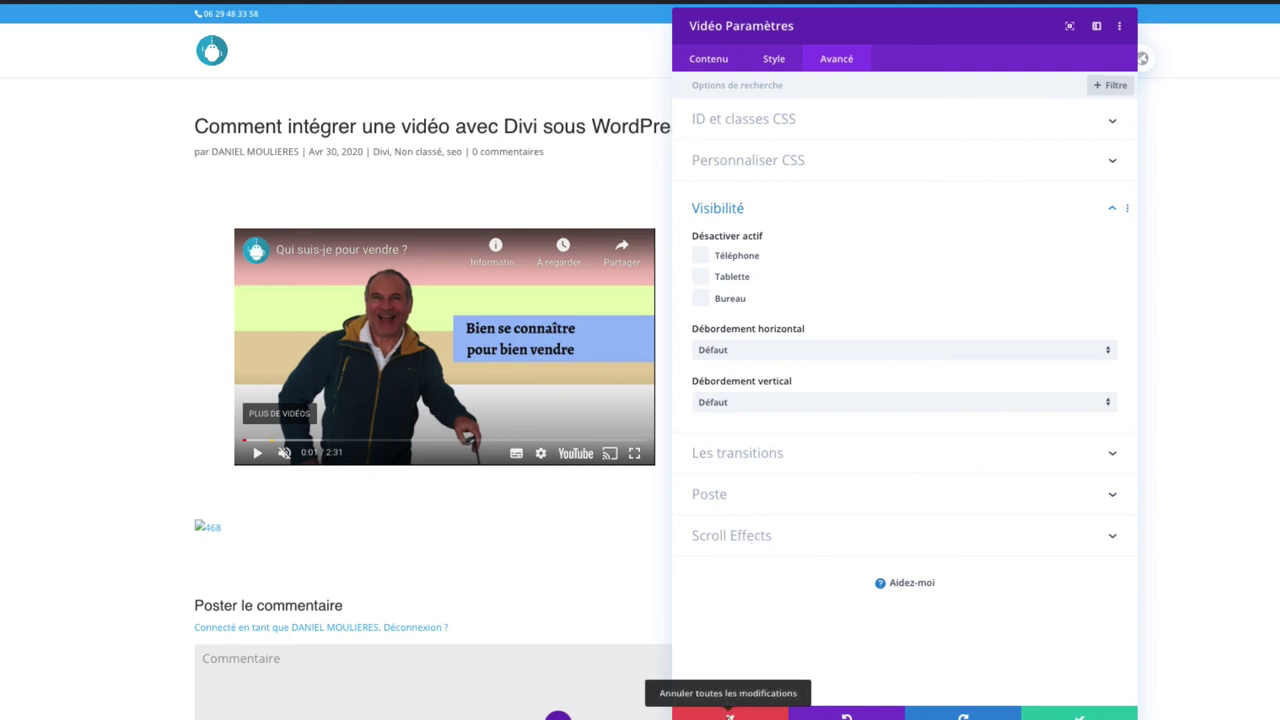
pyautogui.click(729, 714)
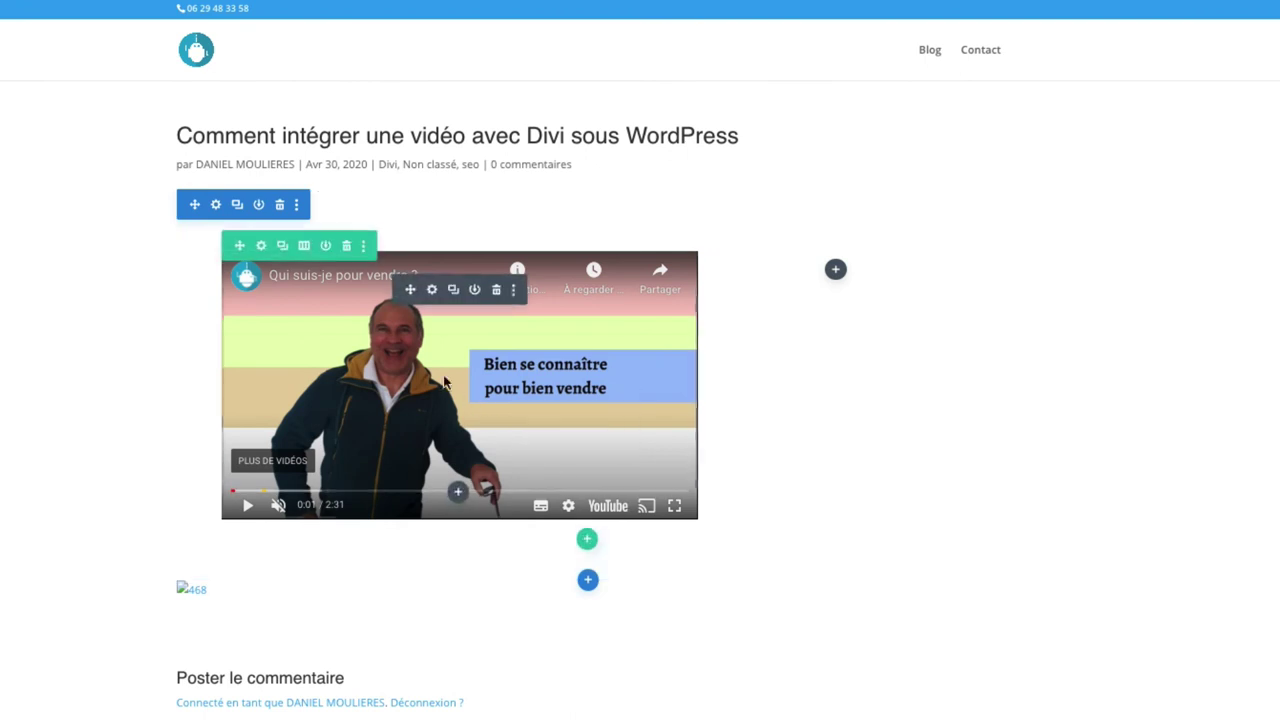
# Duplicate the video module within its column and look through the original module's additional options.
pyautogui.click(454, 291)
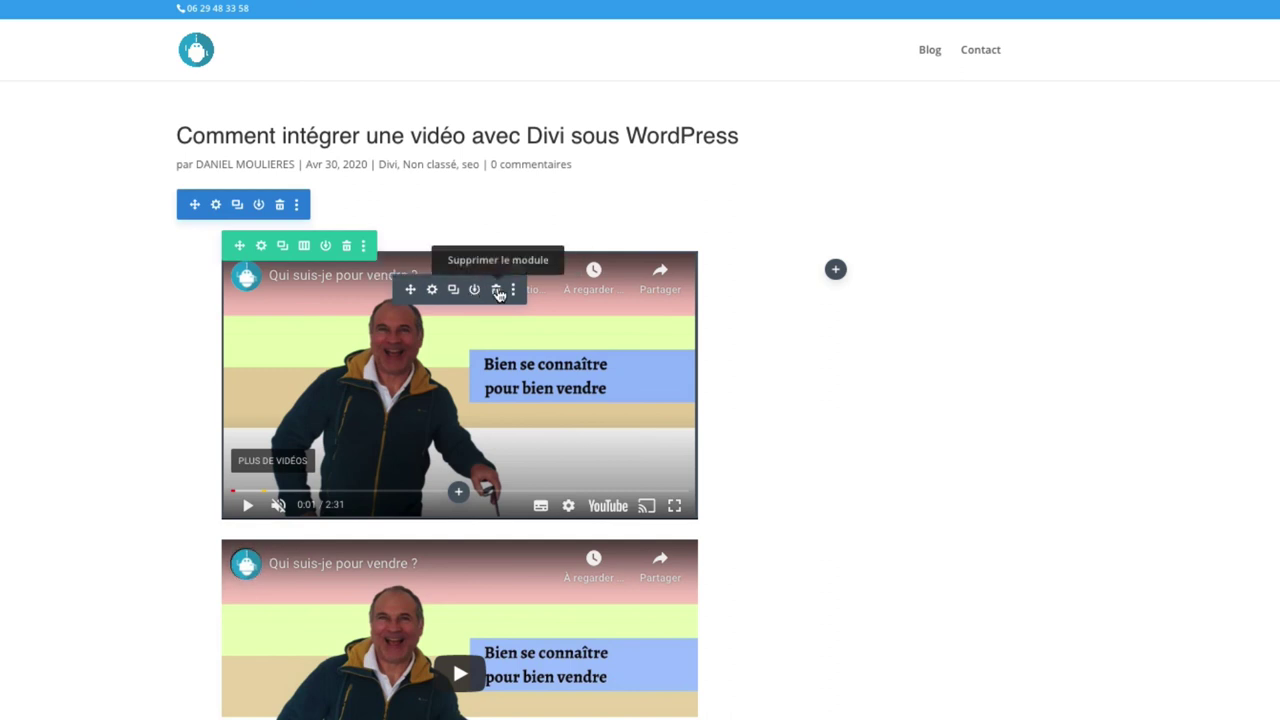
pyautogui.click(515, 291)
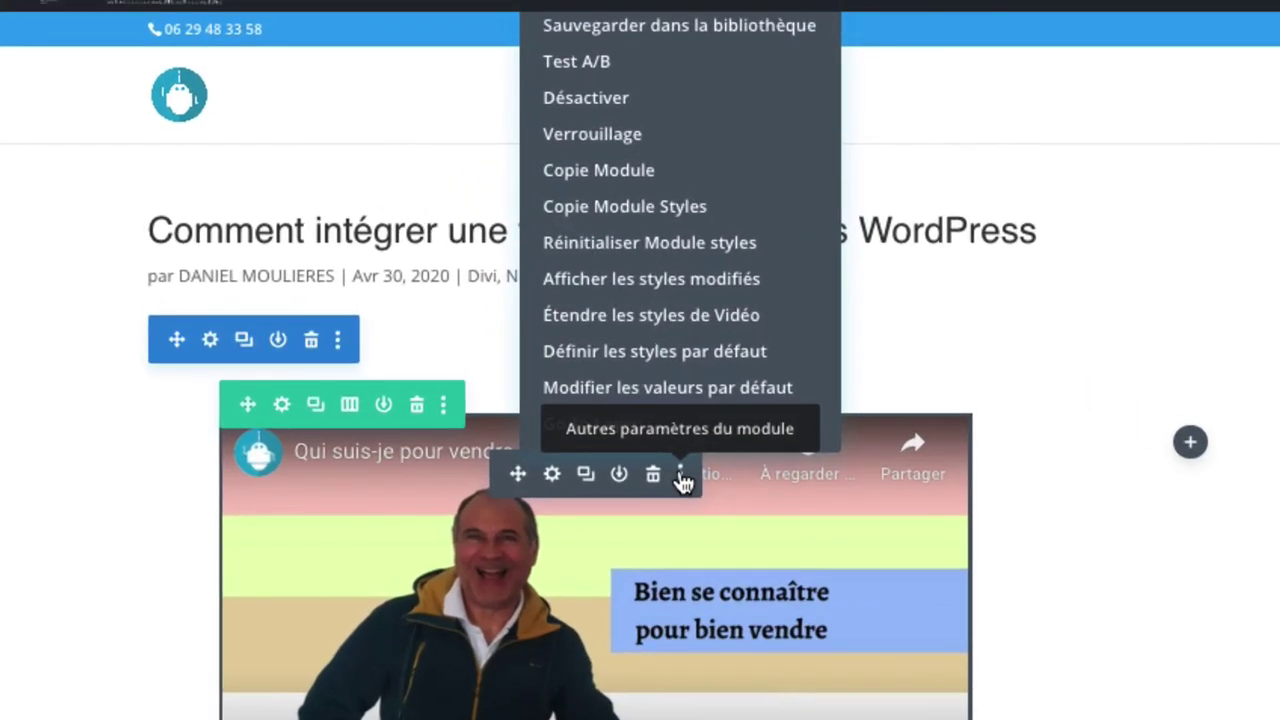
pyautogui.click(681, 478)
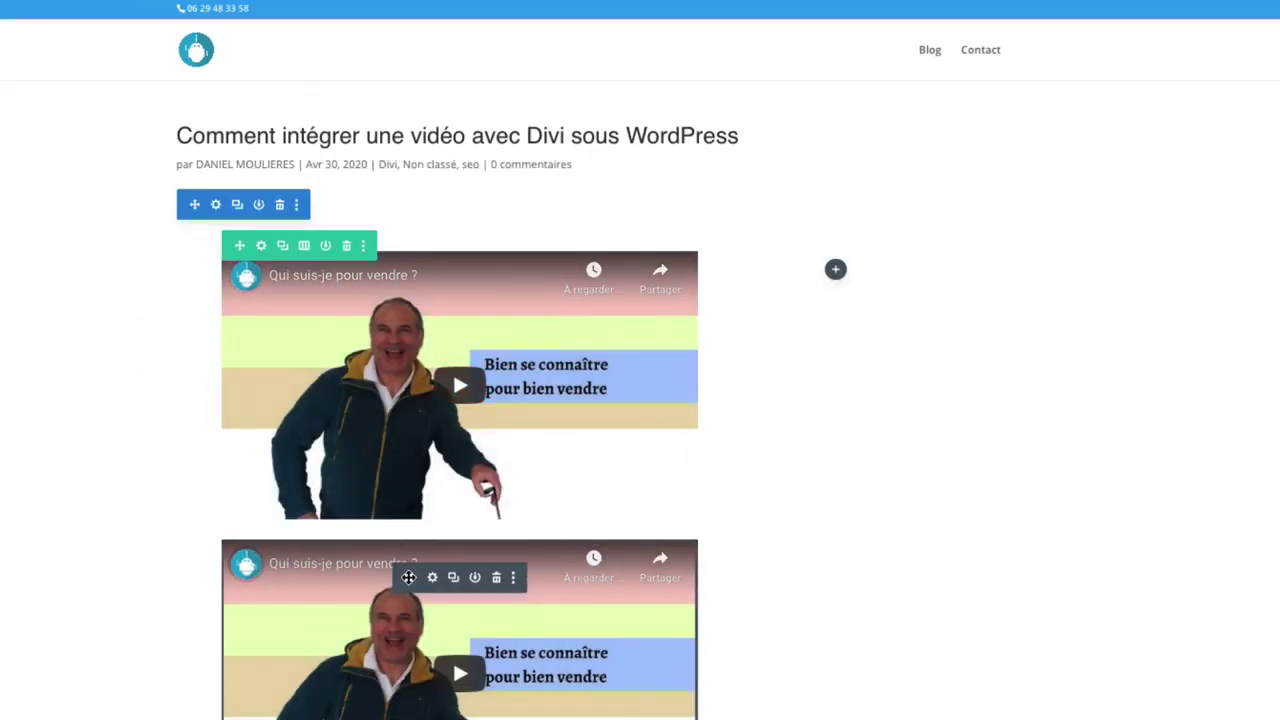
# Move the copied video module into the row's empty narrow column and duplicate it there twice.
pyautogui.moveTo(411, 578); pyautogui.dragTo(847, 284)
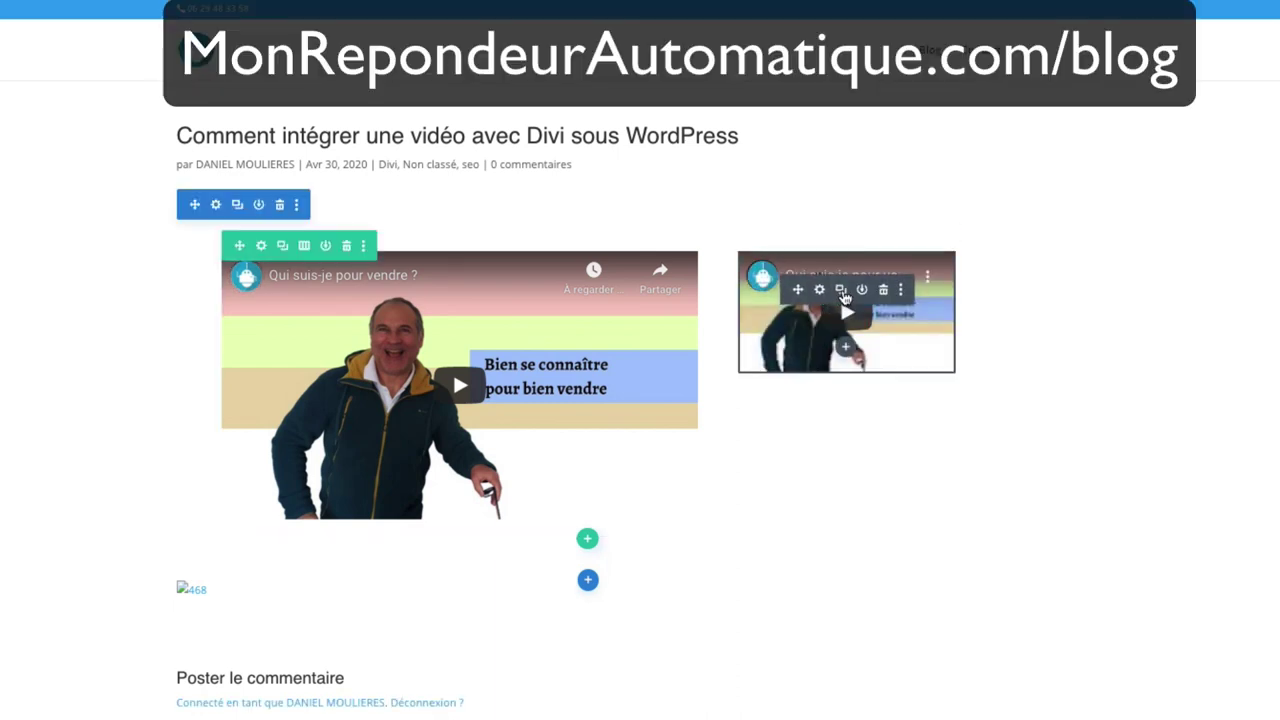
pyautogui.click(841, 290)
pyautogui.click(841, 290)
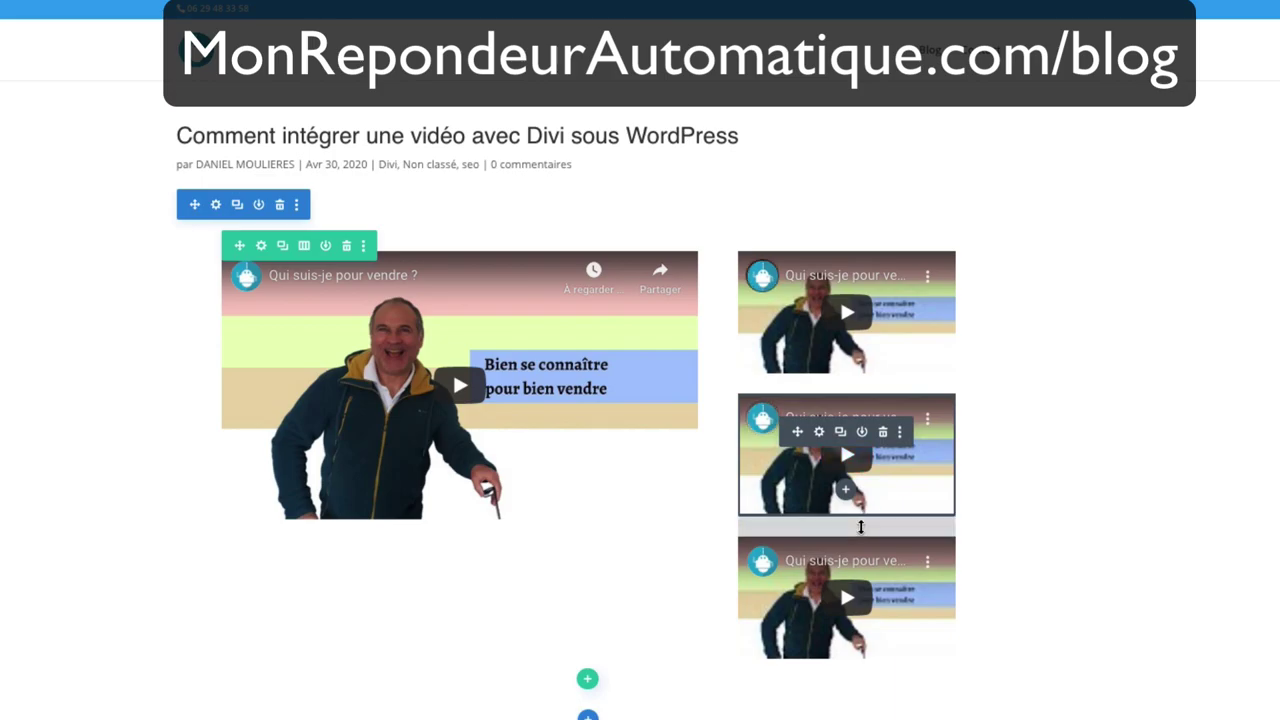